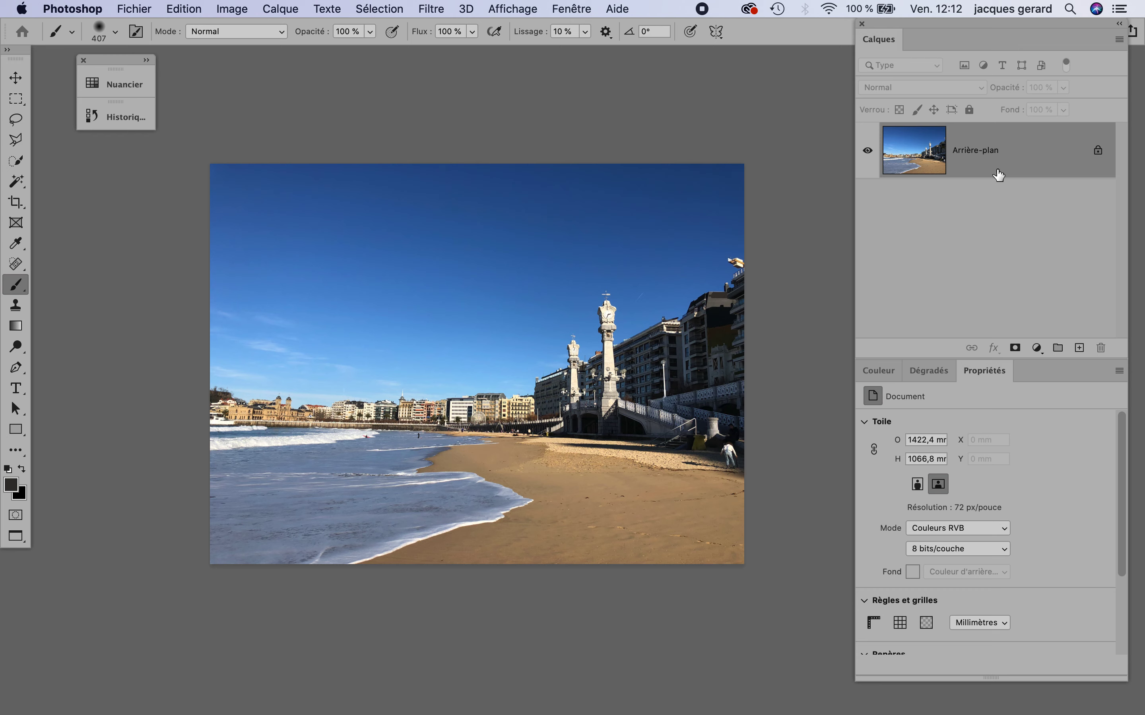
Try raising the Tons foncés factor with a Tons foncés/Tons clairs adjustment directly on the Arrière-plan layer, and undo it
click(231, 10)
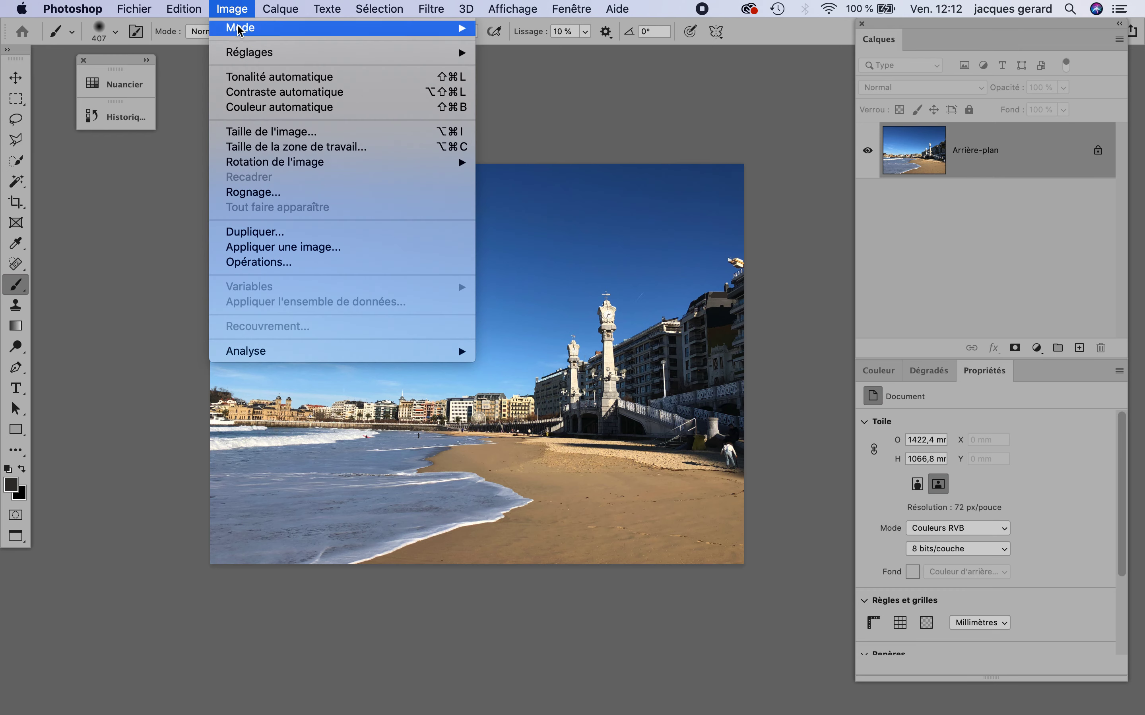
mouse_move(284, 52)
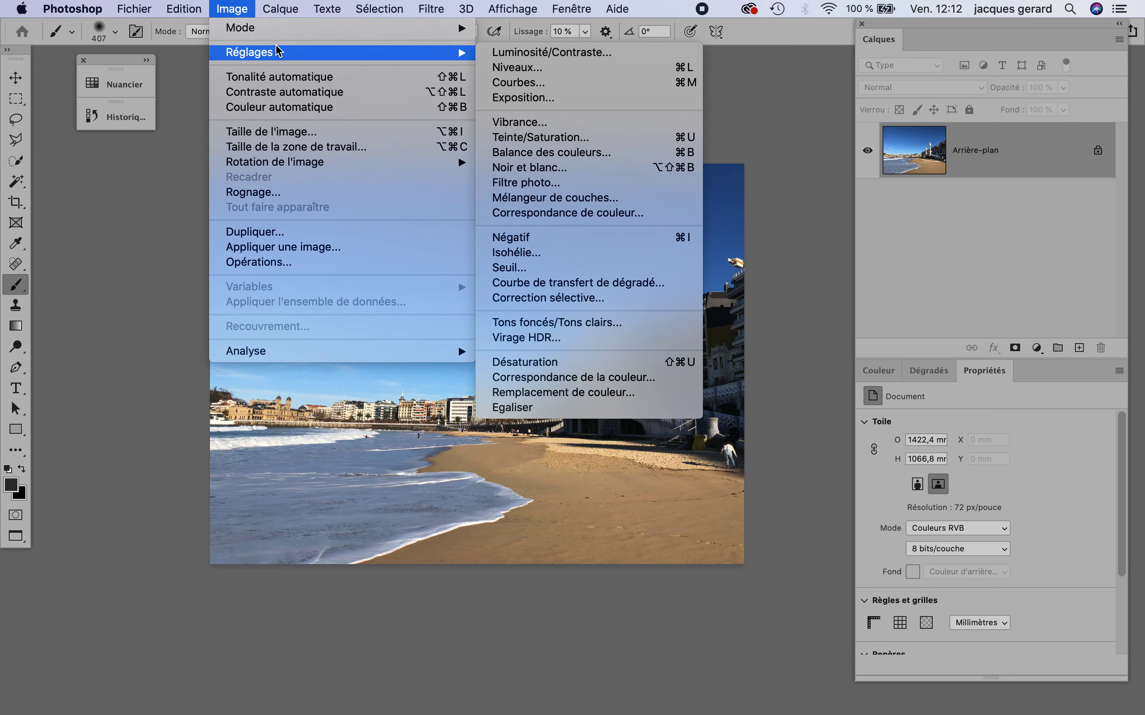
click(598, 323)
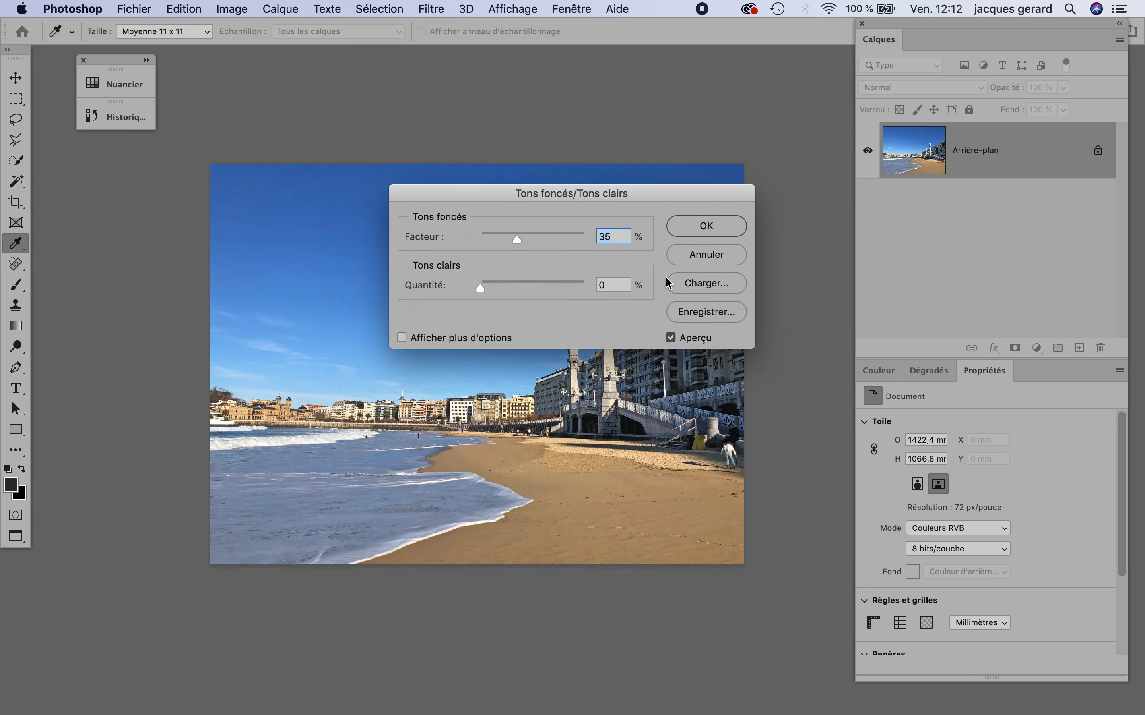
drag(515, 238, 533, 239)
click(705, 233)
key(b)
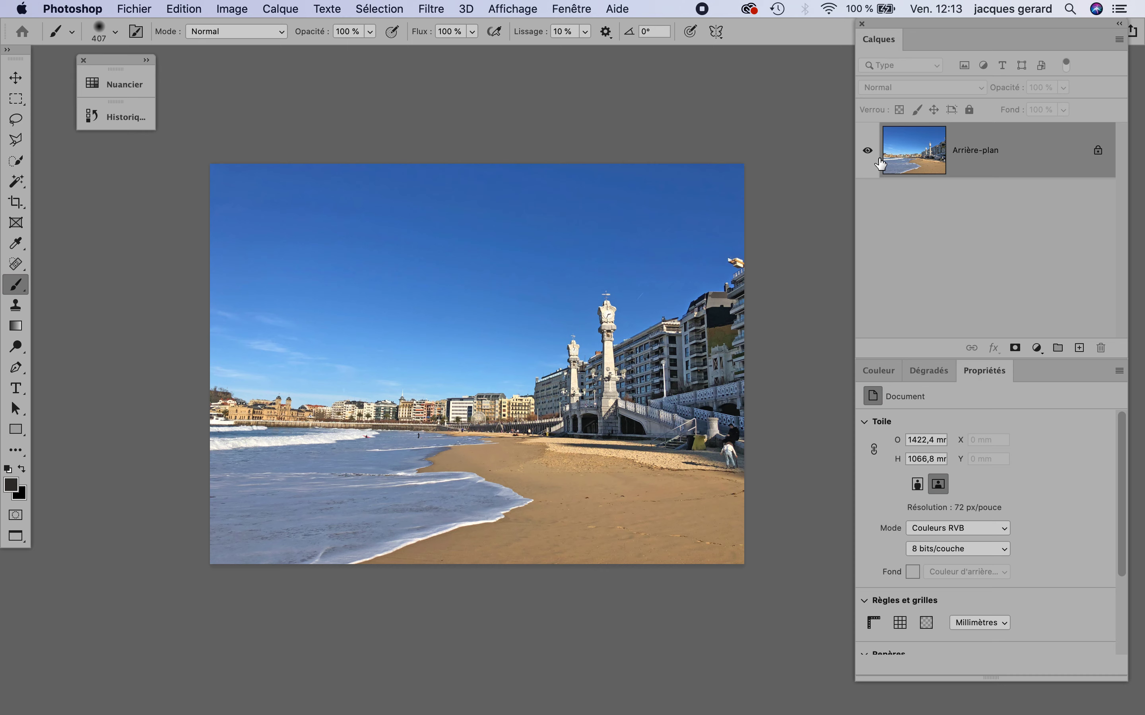
key(super+z)
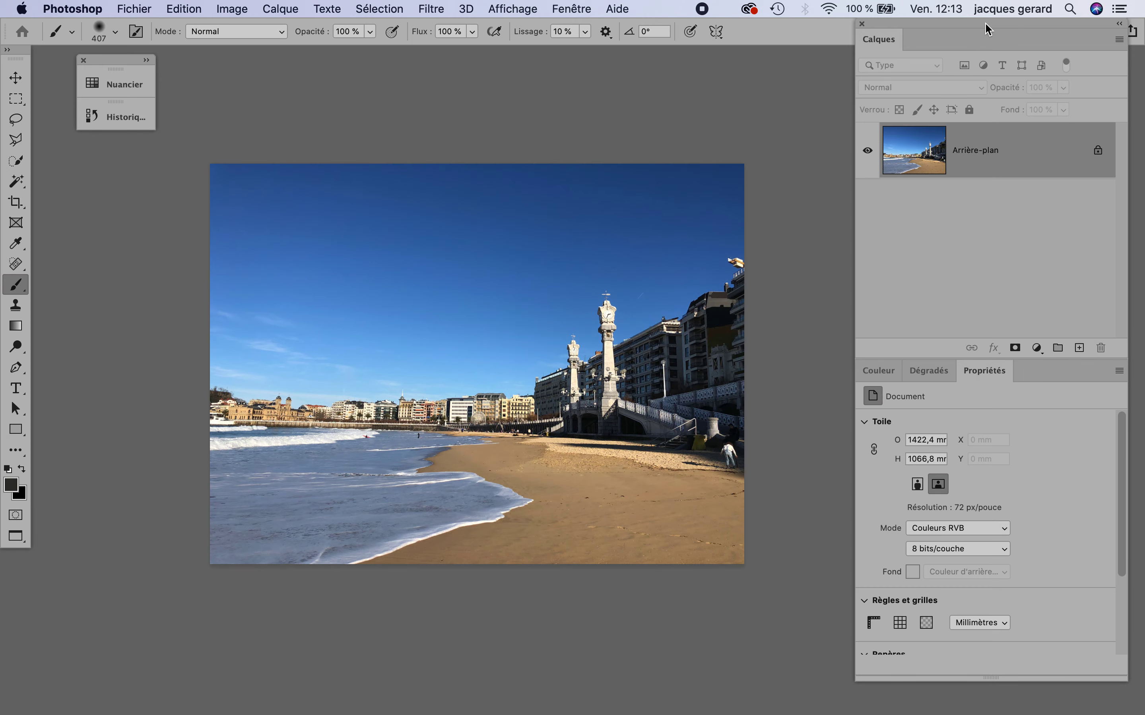
Convert the Arrière-plan layer into a smart object (objet dynamique)
drag(989, 29, 954, 29)
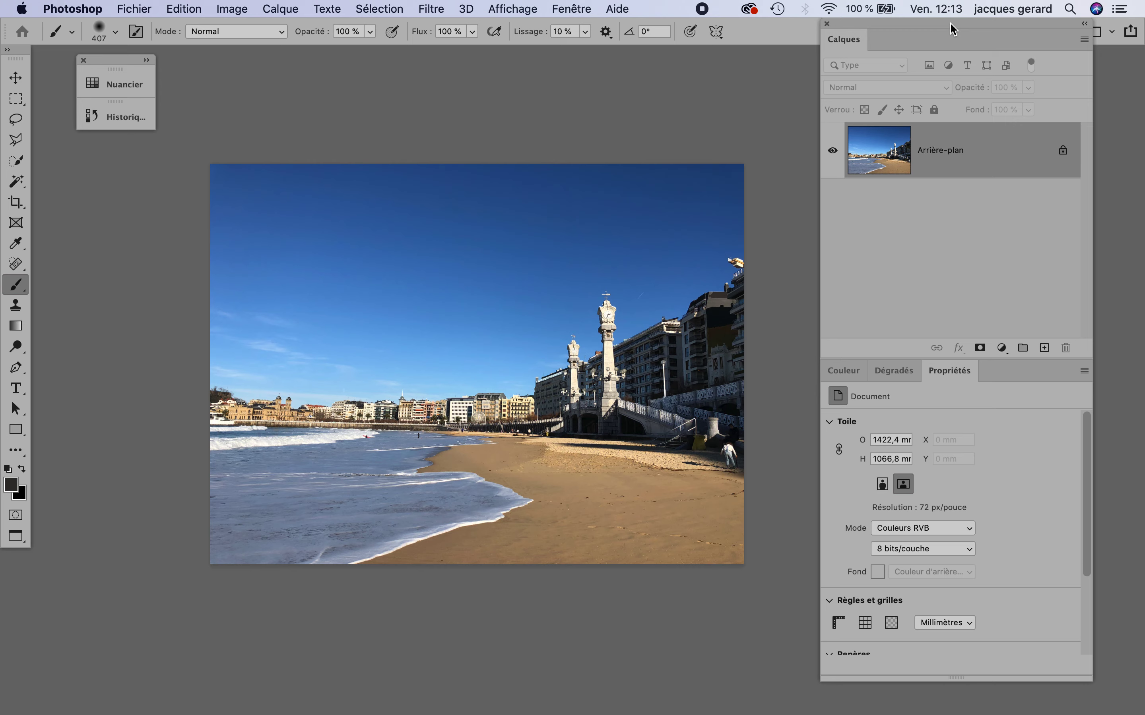
click(1085, 40)
click(1086, 40)
right_click(1023, 159)
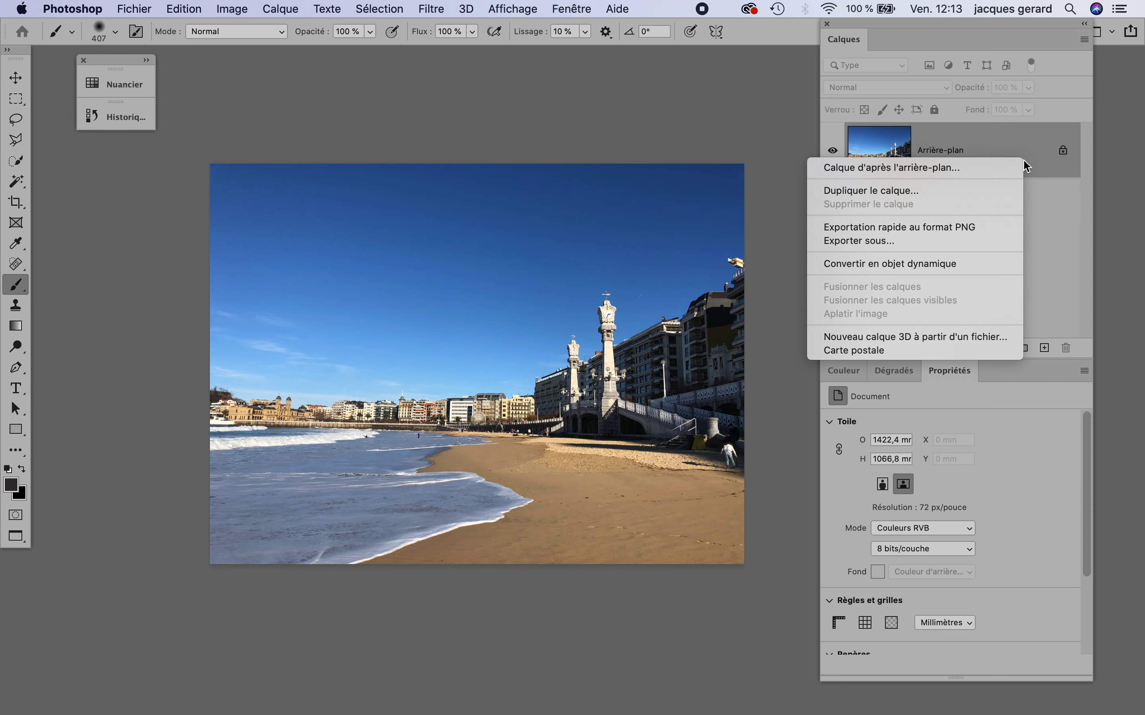
click(966, 264)
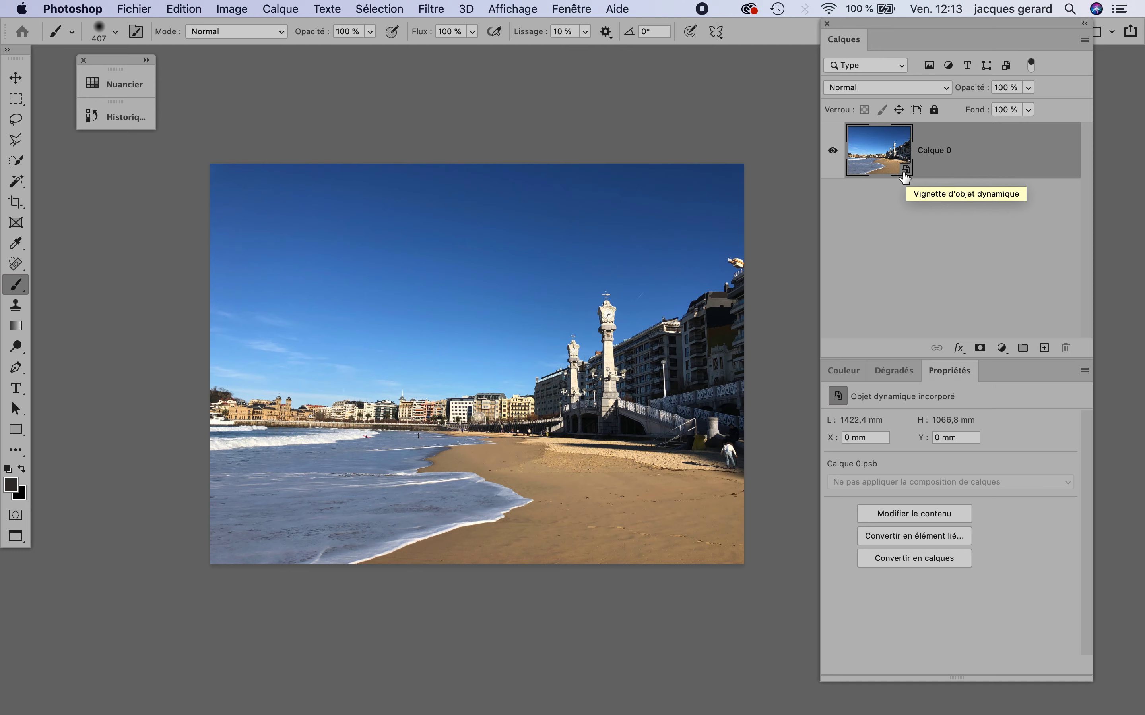
Leave full-screen view to examine the smart object's contents in their own document, close that document and restore full-screen view
key(f)
key(f)
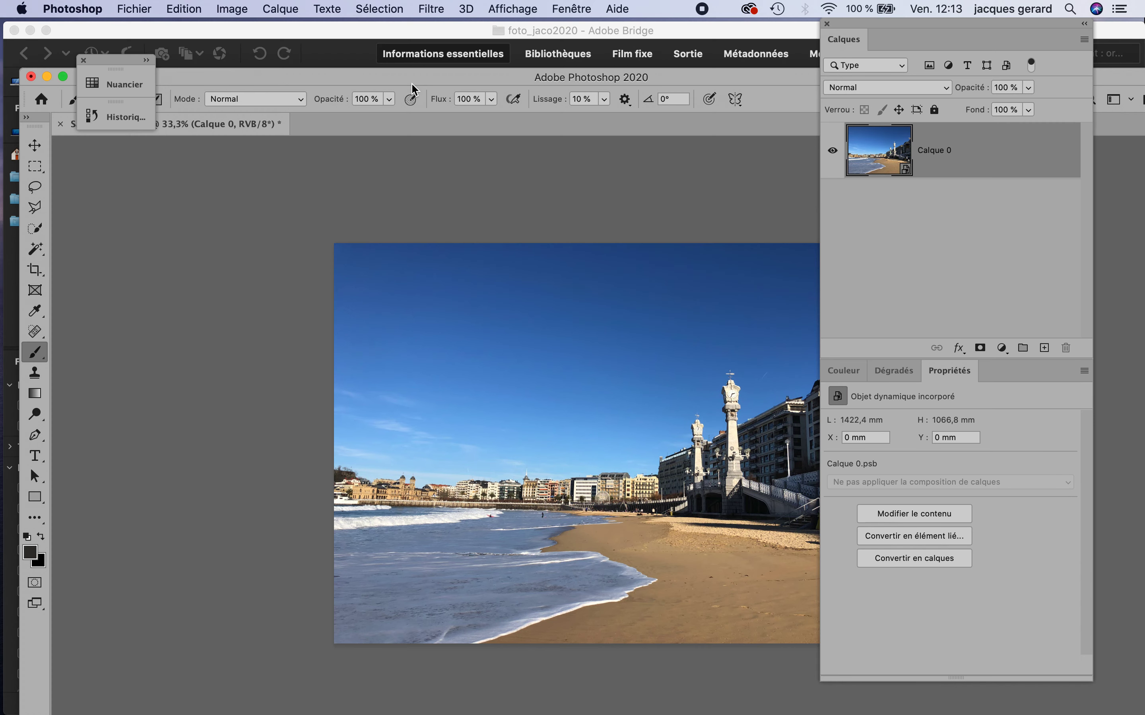
drag(286, 75, 266, 26)
drag(115, 60, 113, 124)
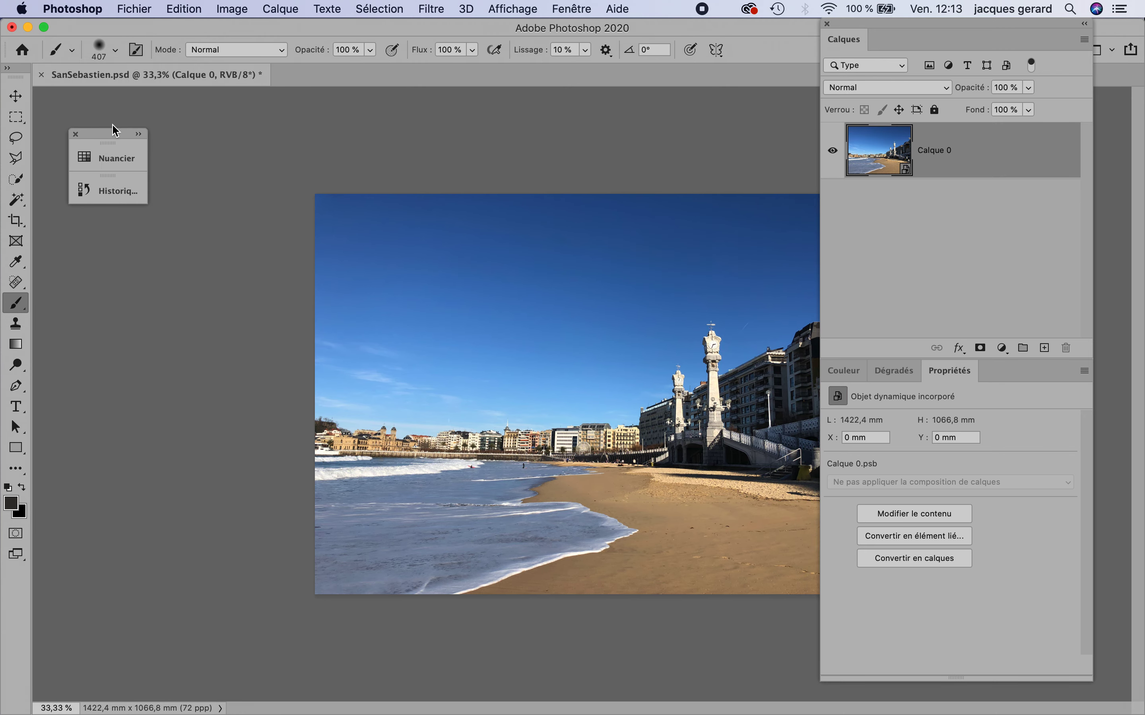
double_click(906, 172)
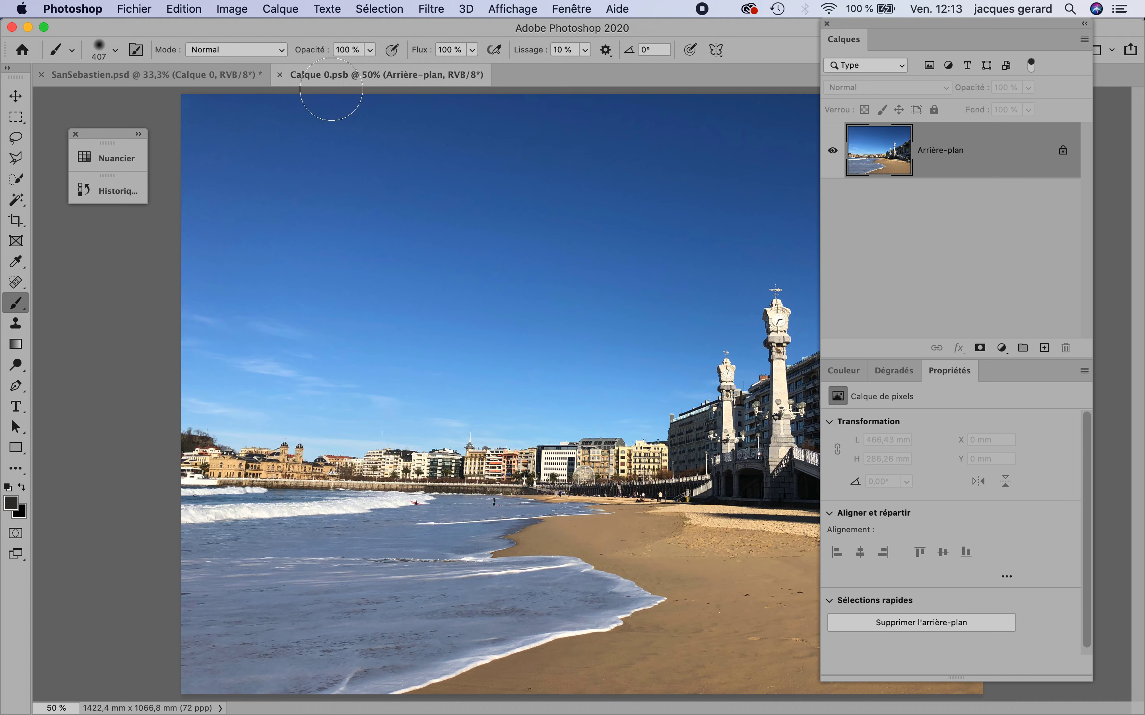
click(280, 76)
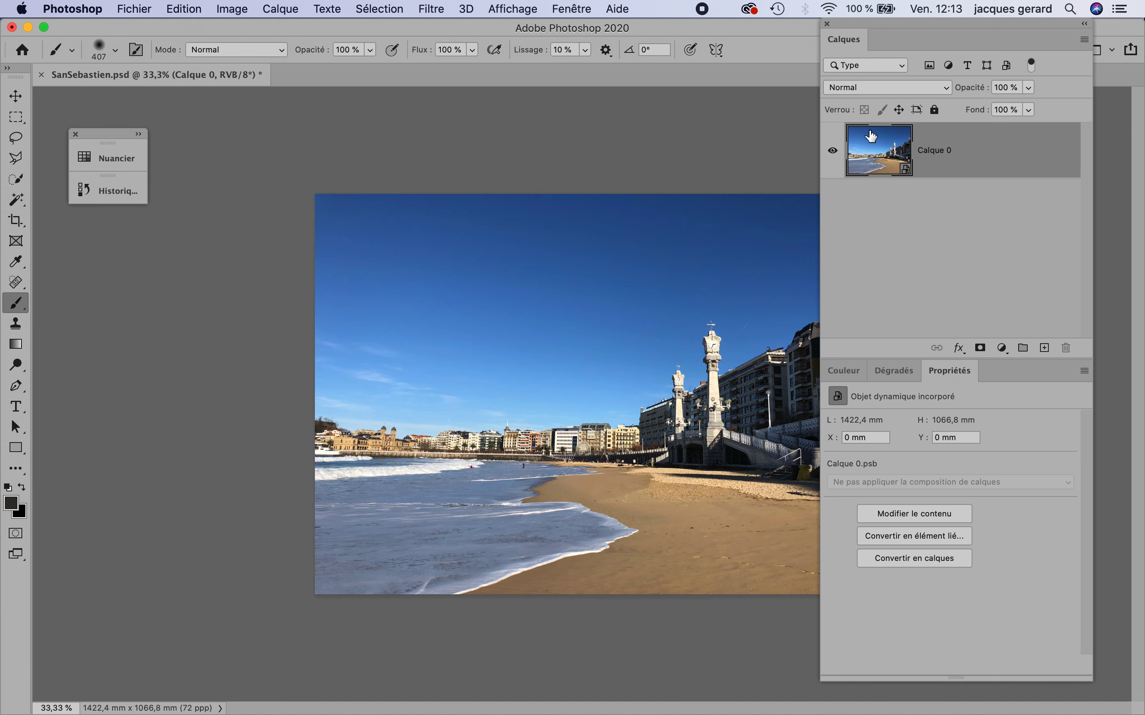
key(f)
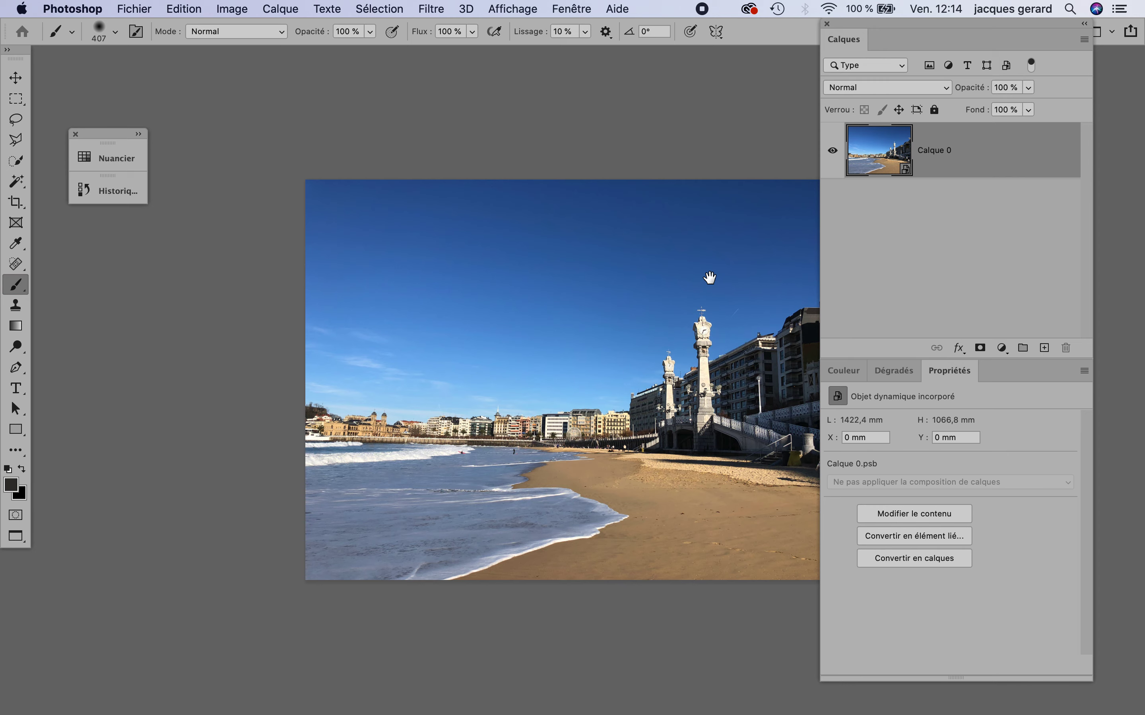
mouse_move(709, 277)
mouse_down()
mouse_move(628, 299)
mouse_move(538, 276)
mouse_move(617, 271)
mouse_up()
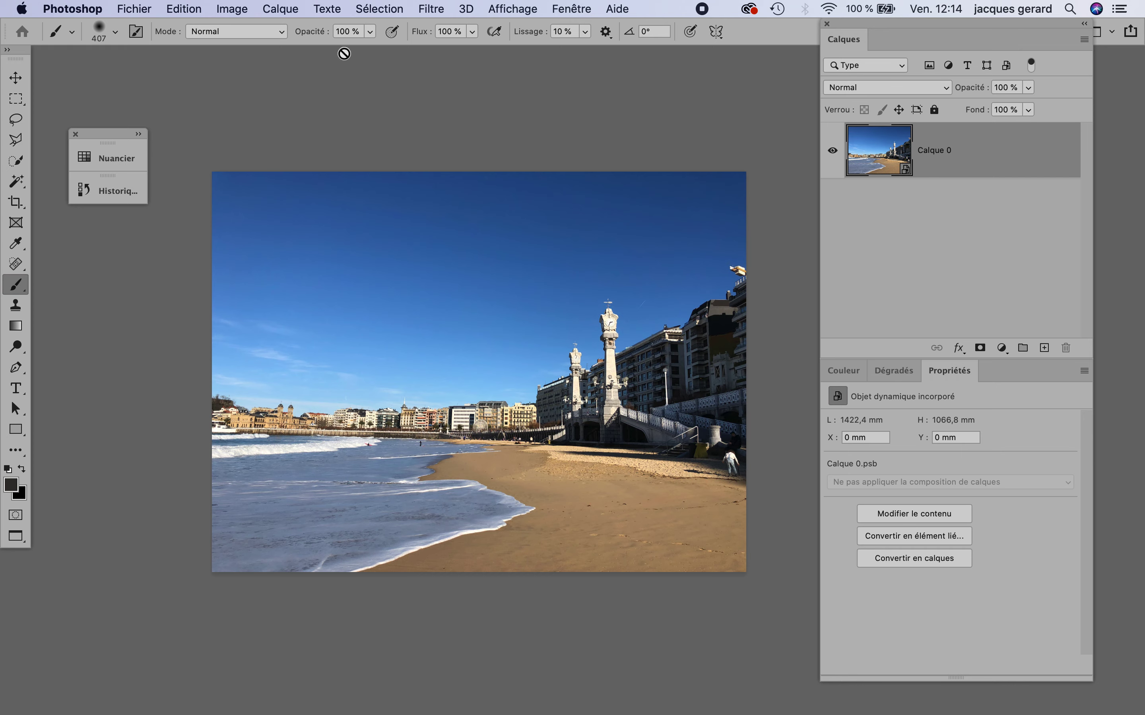
Apply Tons foncés/Tons clairs to Calque 0 with Tons foncés at 54 % and Tons clairs at 0 %, comparing before and after
click(229, 10)
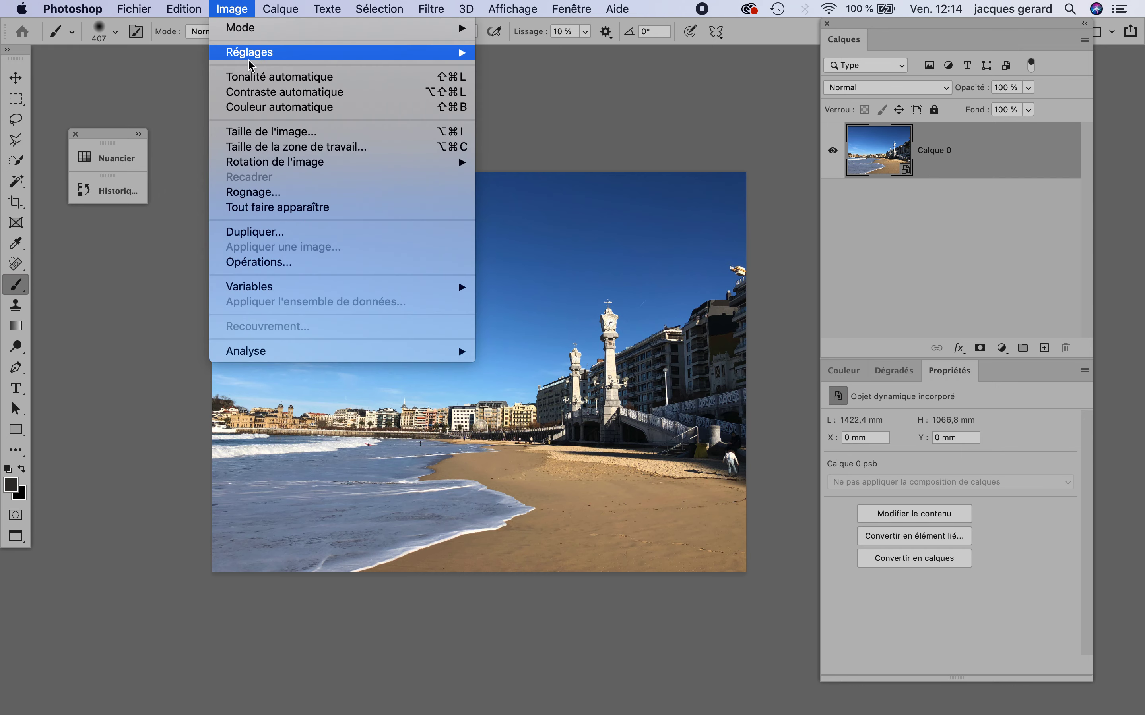
mouse_move(249, 55)
click(634, 325)
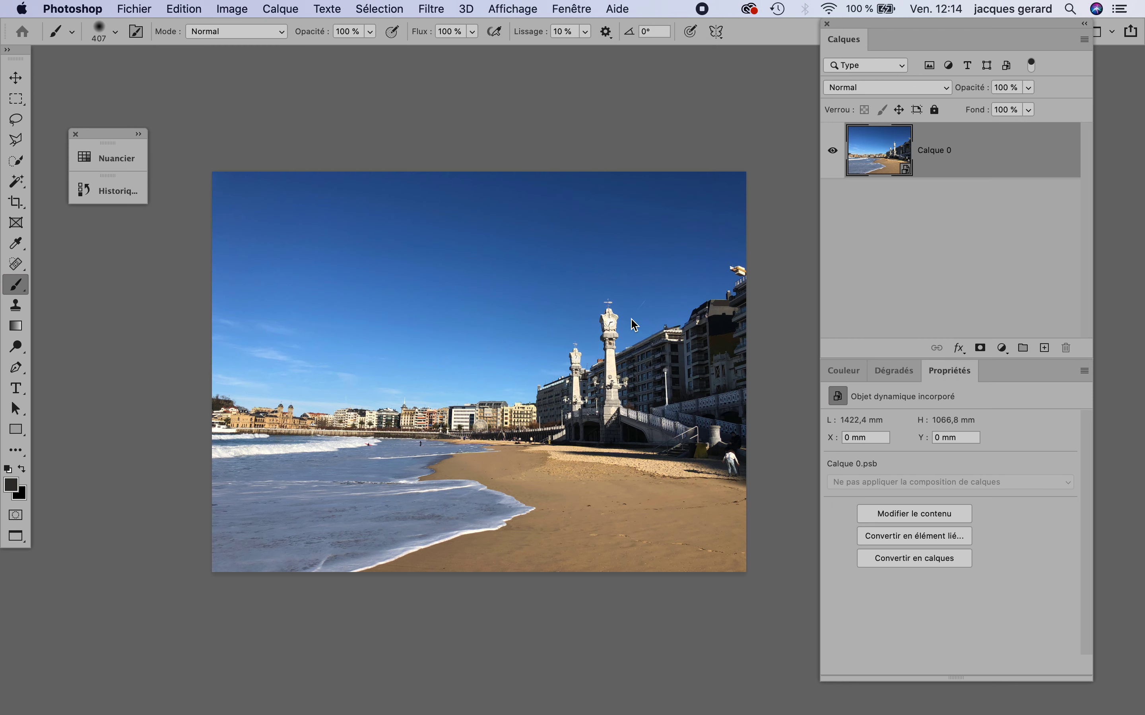
drag(573, 191, 326, 53)
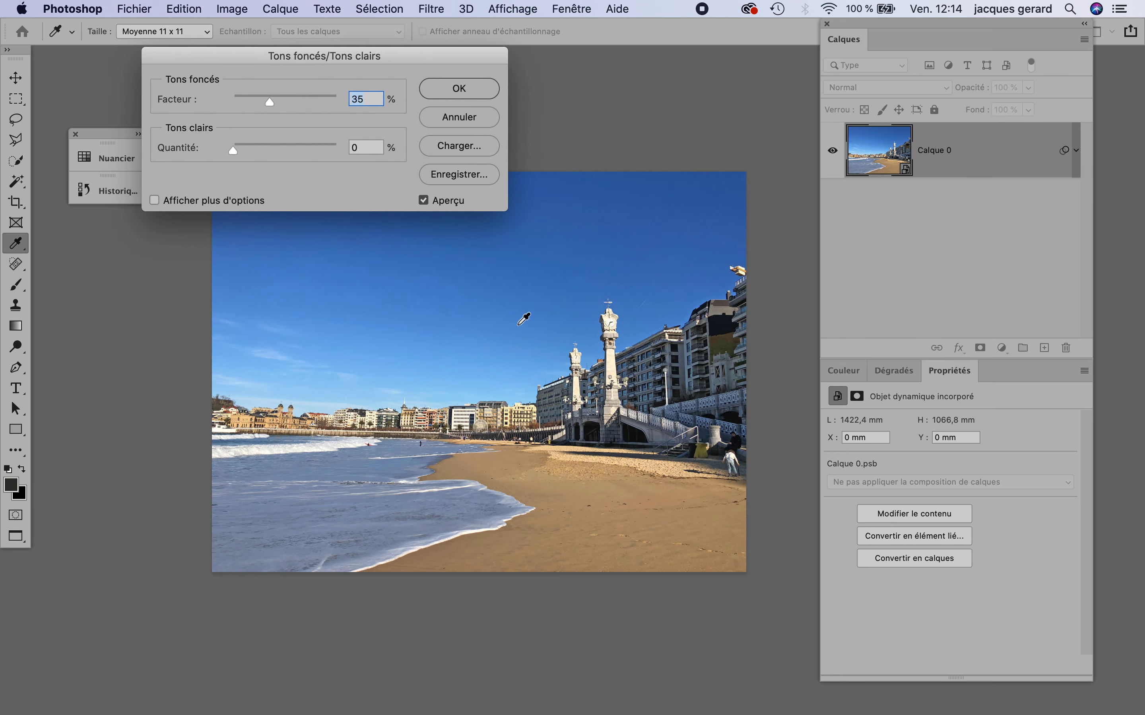
mouse_move(233, 153)
mouse_down()
mouse_move(316, 153)
mouse_move(221, 153)
mouse_up()
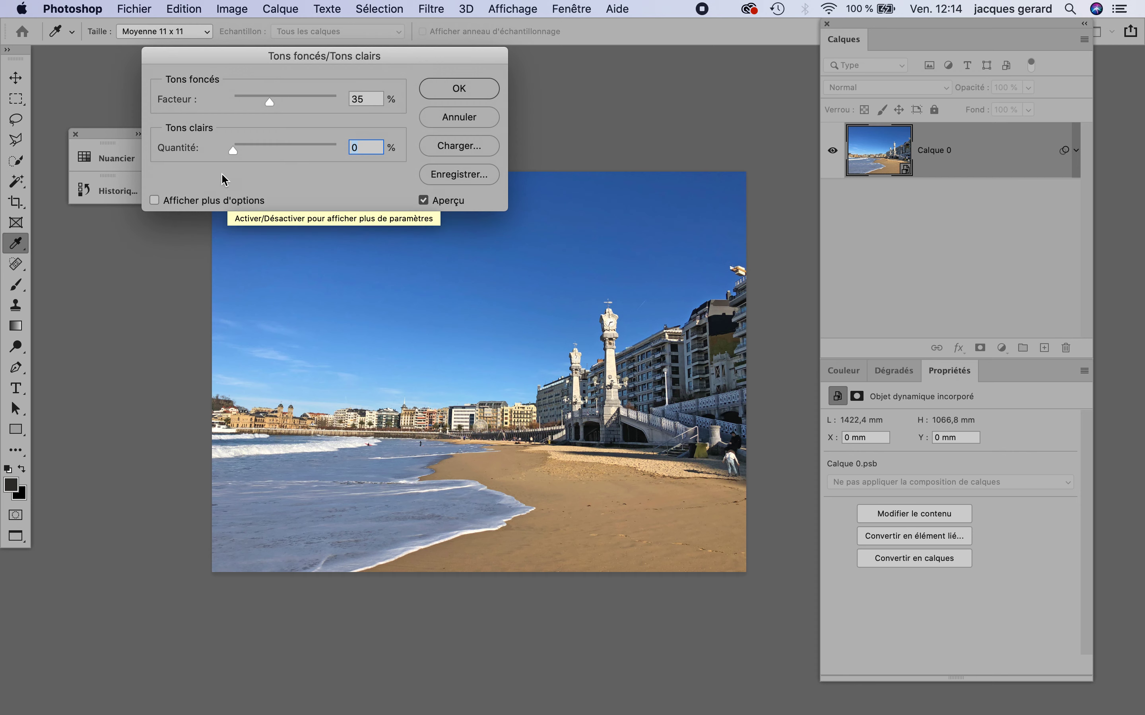
mouse_move(269, 100)
mouse_down()
mouse_move(323, 100)
mouse_move(290, 105)
mouse_up()
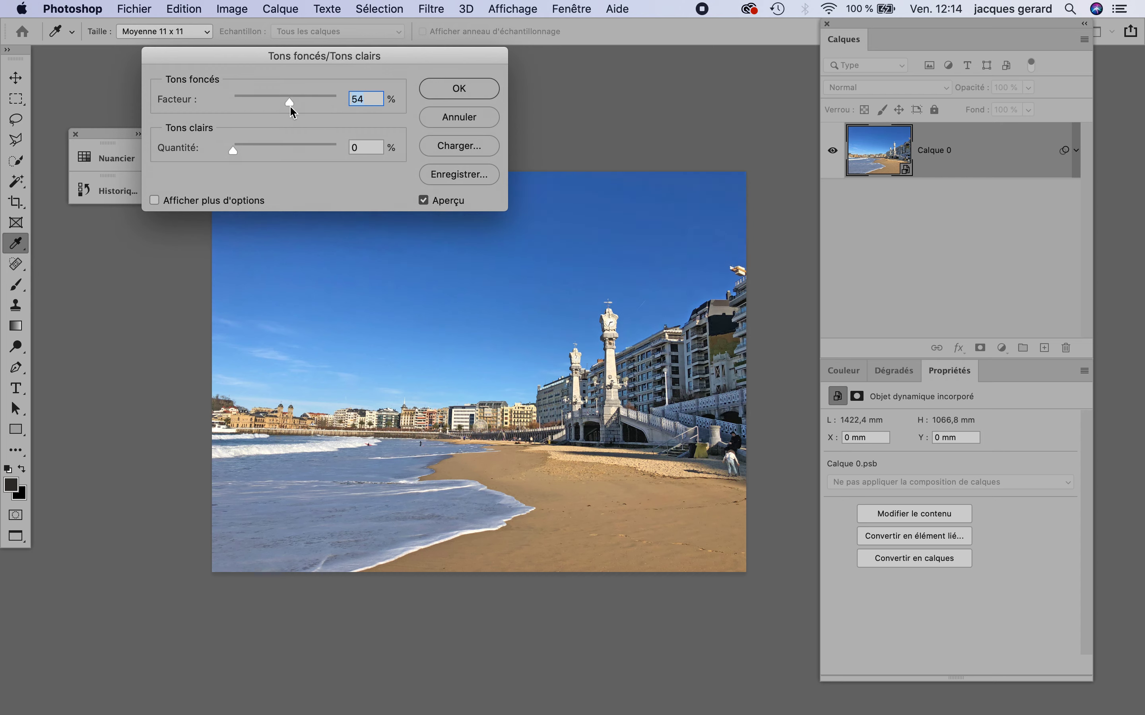
click(423, 201)
click(423, 202)
click(454, 95)
key(b)
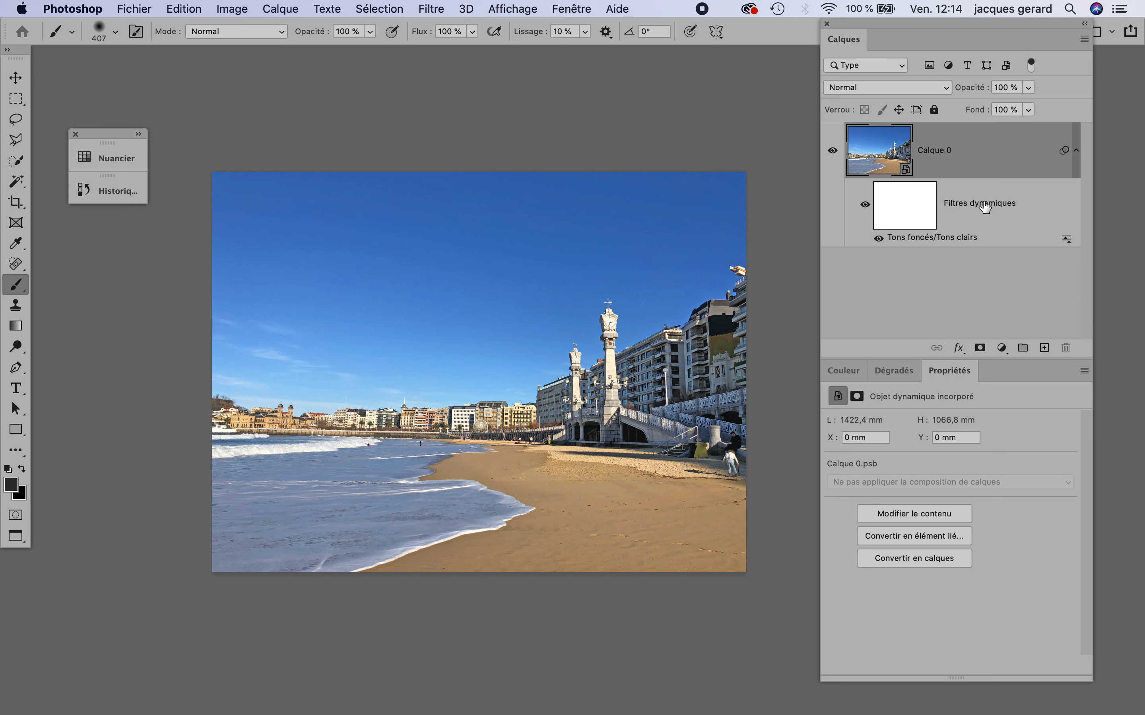
click(878, 239)
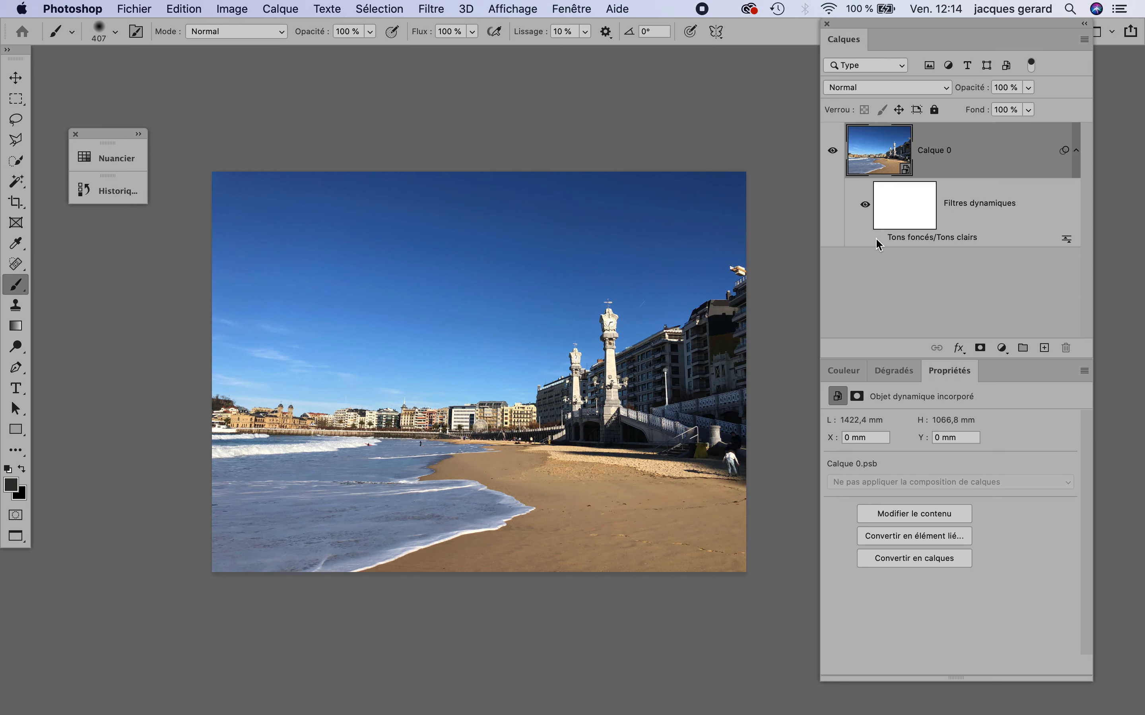
click(878, 240)
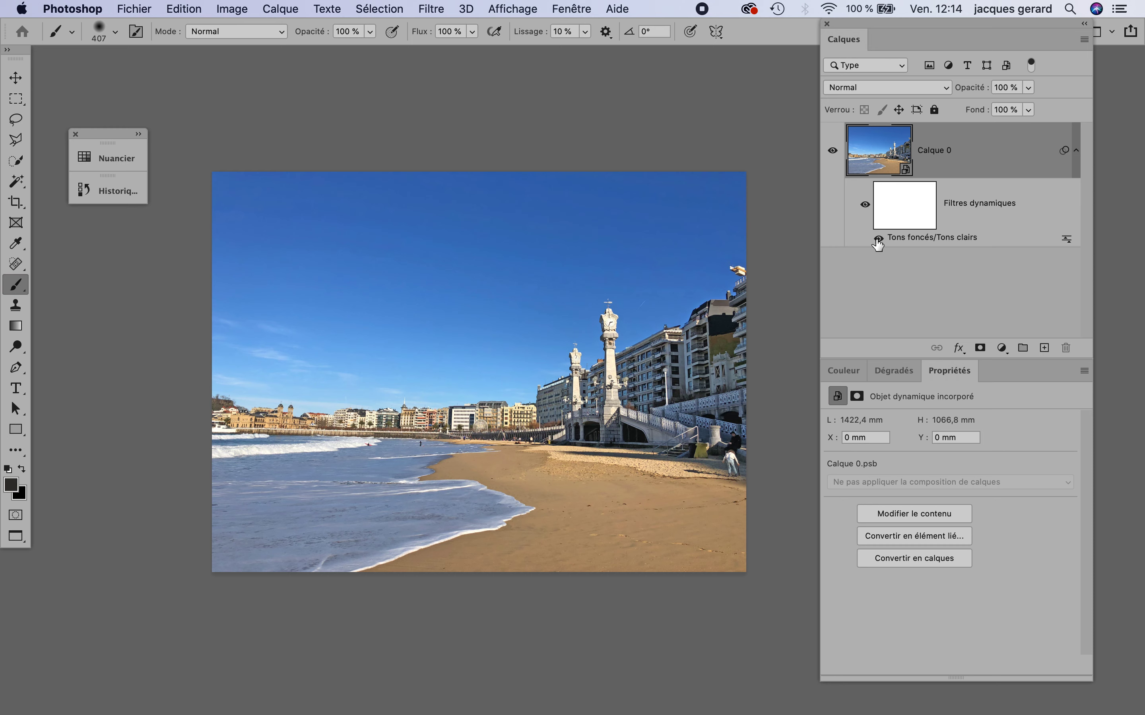
Set the Tons foncés factor of Calque 0's smart filter to 70 % and compare the photo with and without the filter
double_click(939, 239)
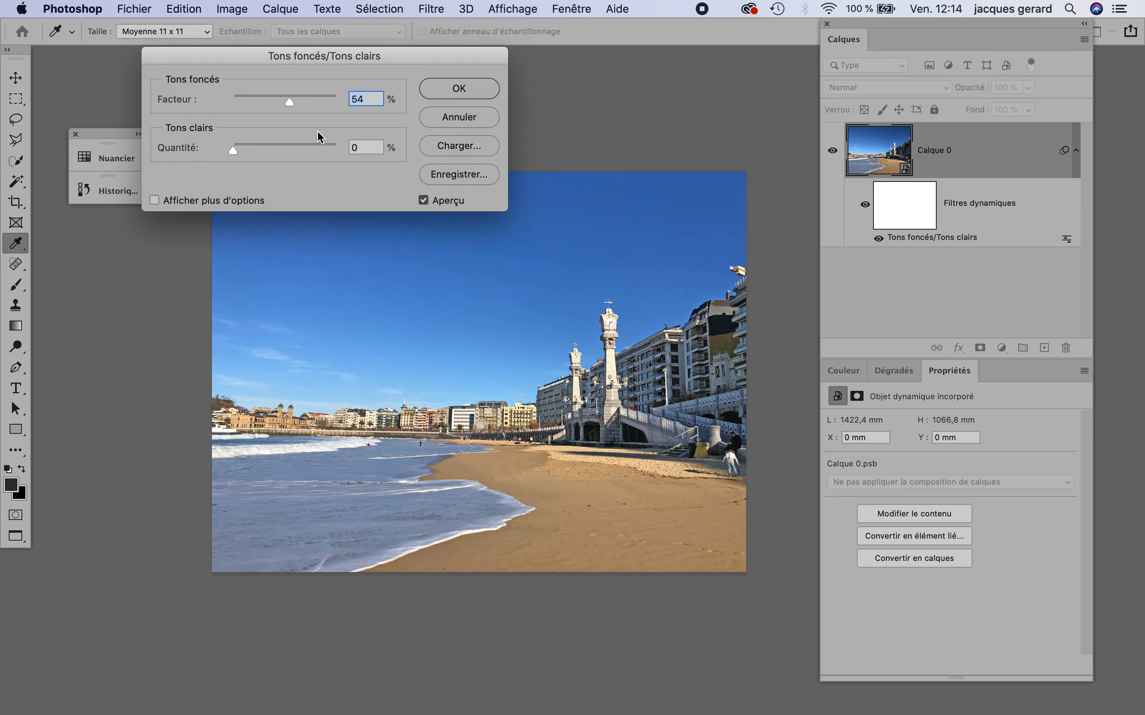
drag(290, 99, 307, 101)
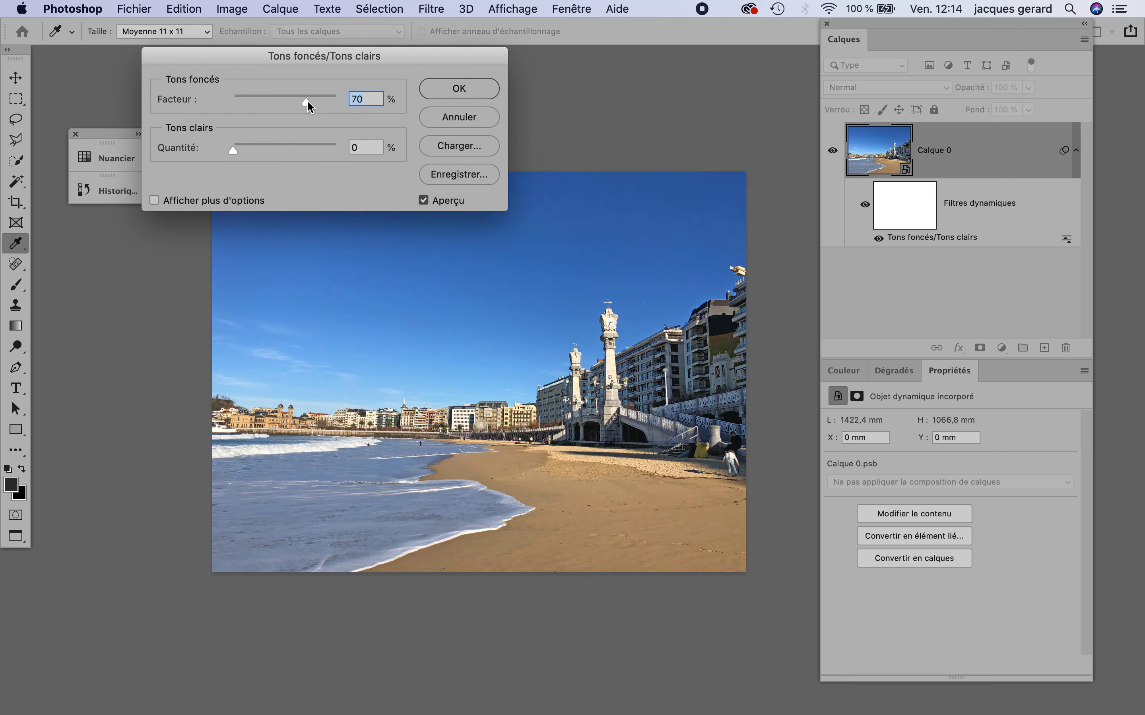
click(452, 93)
key(b)
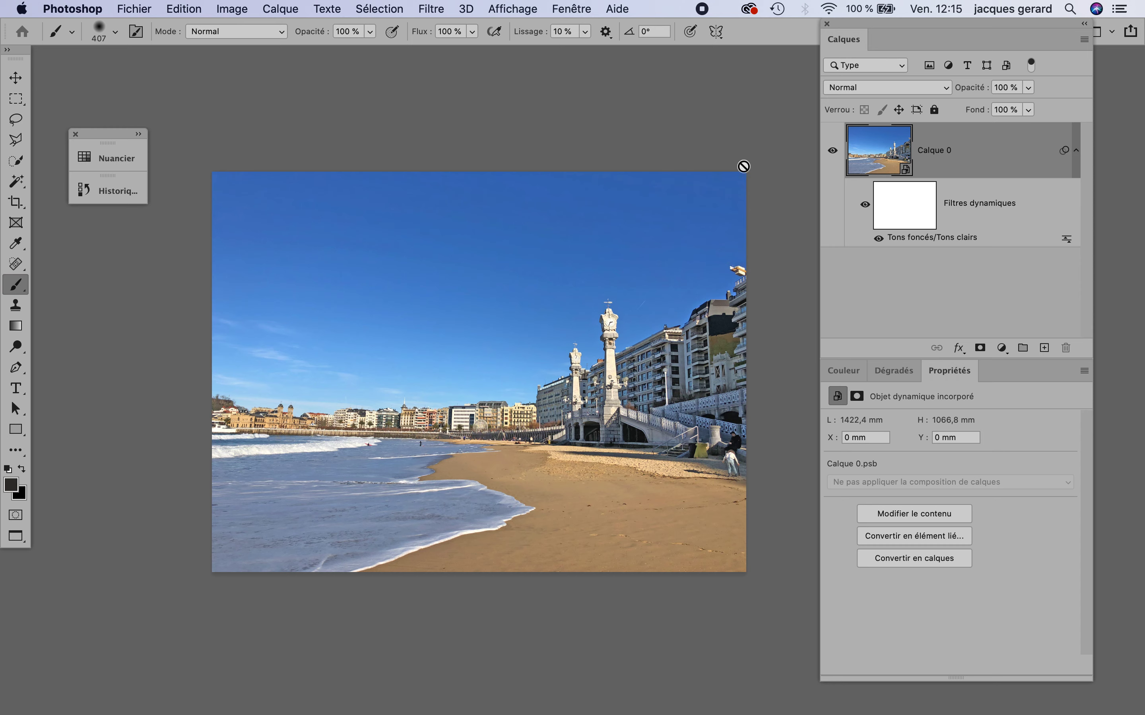
click(878, 239)
click(878, 238)
Activate the smart filter's mask on Calque 0 and set black as foreground and white as background colour
click(896, 210)
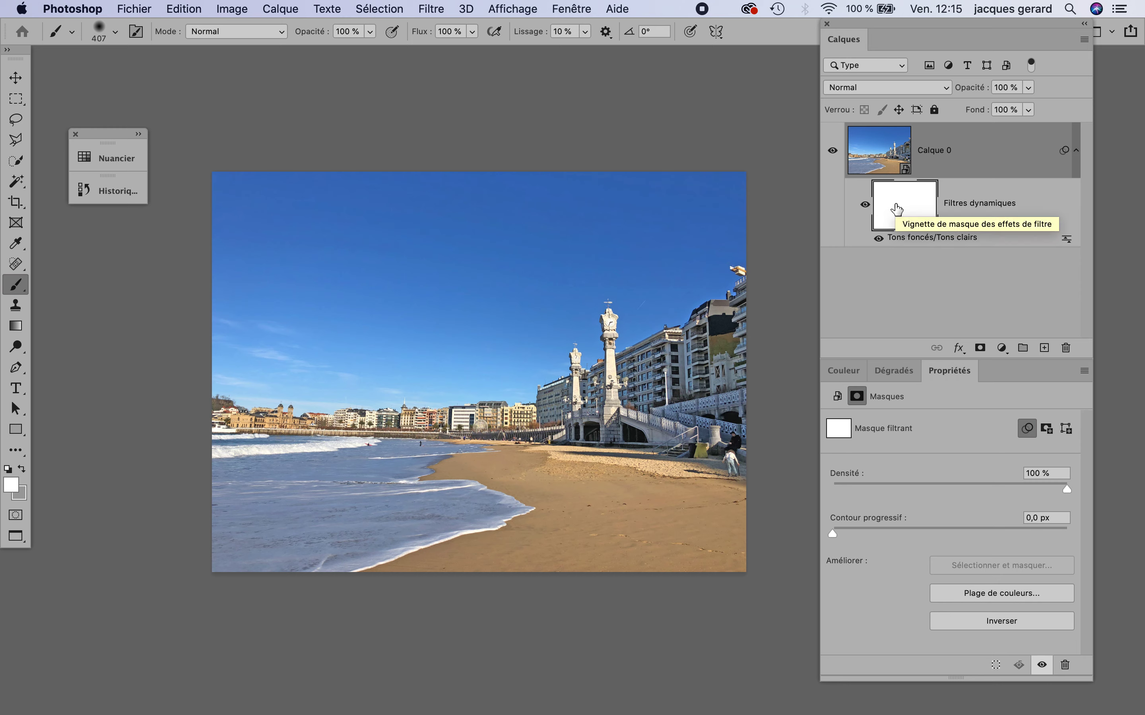
click(884, 157)
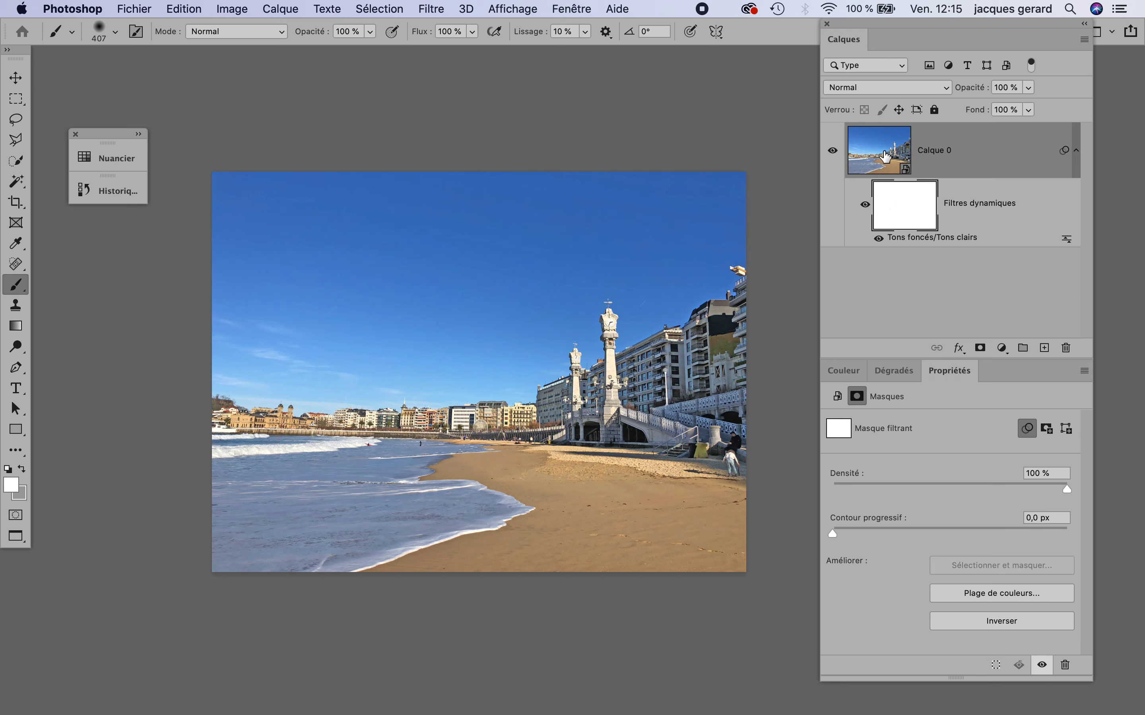
click(902, 206)
key(d)
click(23, 467)
click(24, 466)
click(25, 467)
click(24, 468)
key(x)
key(x)
key(x)
key(x)
key(x)
key(x)
key(x)
Paint the sky black on the filter mask with a soft brush of about 1036 px to hide the filter there
drag(374, 297, 462, 301)
mouse_move(720, 199)
mouse_down()
mouse_move(289, 195)
mouse_move(174, 230)
mouse_up()
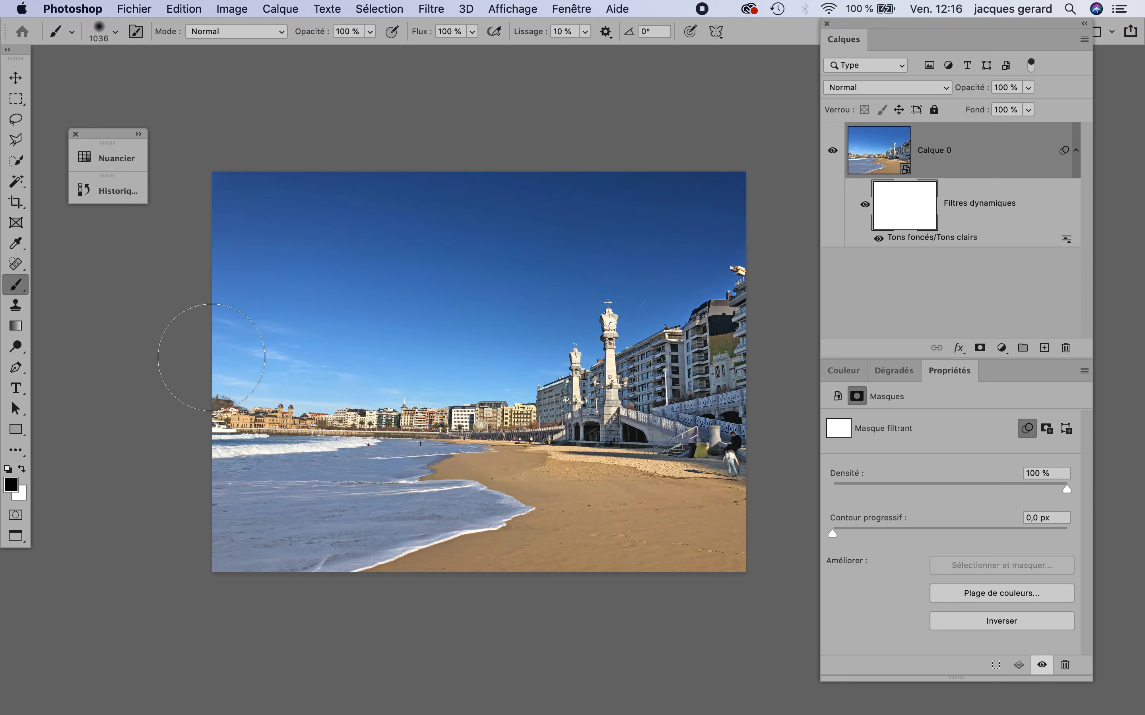
mouse_move(294, 367)
mouse_down()
mouse_move(416, 393)
mouse_move(396, 294)
mouse_move(248, 222)
mouse_up()
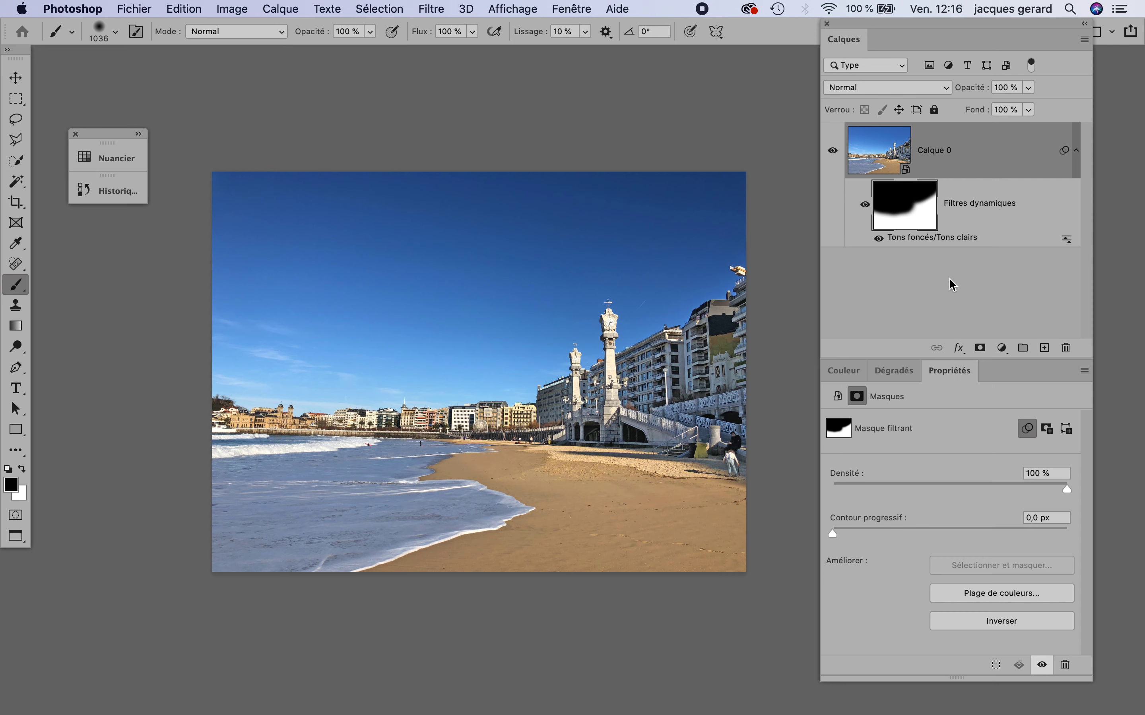
Try a quick selection of the sea while the filter mask is active, and clear any selection
click(1002, 349)
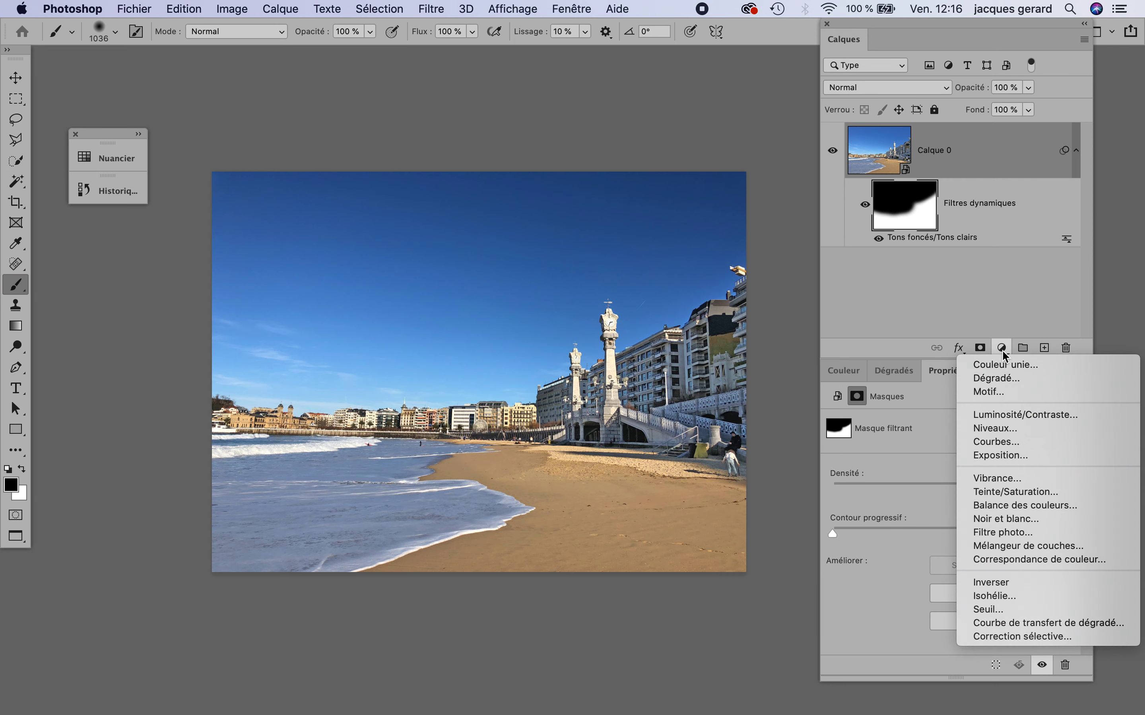
click(877, 283)
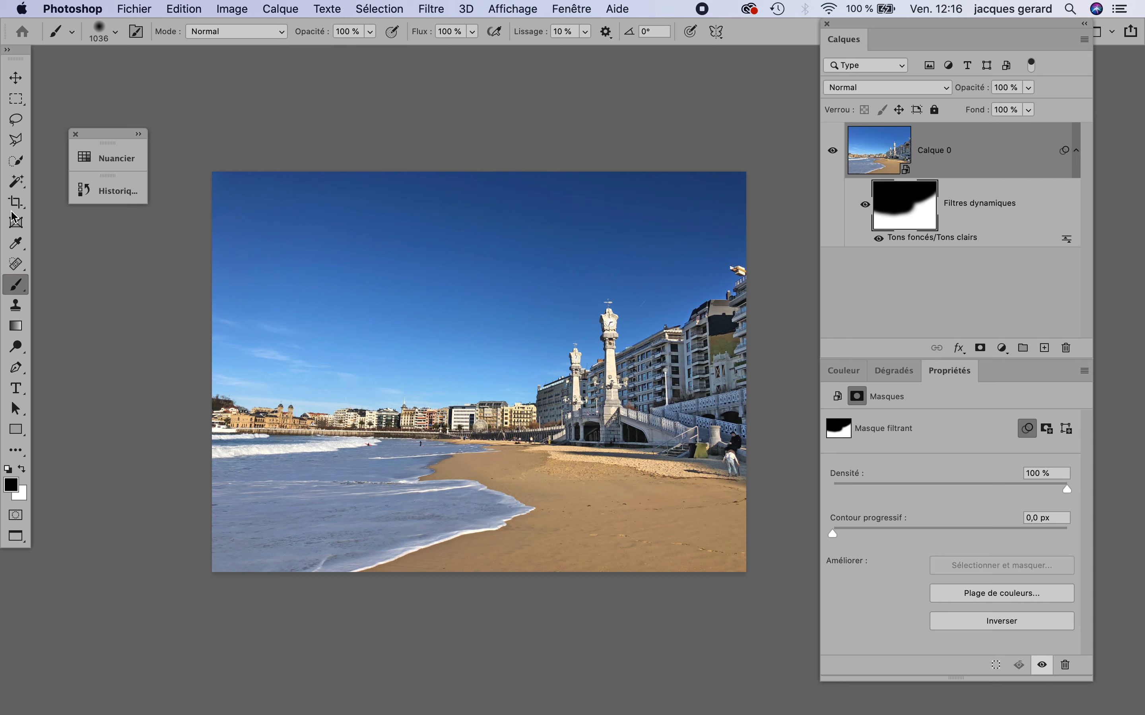
click(19, 162)
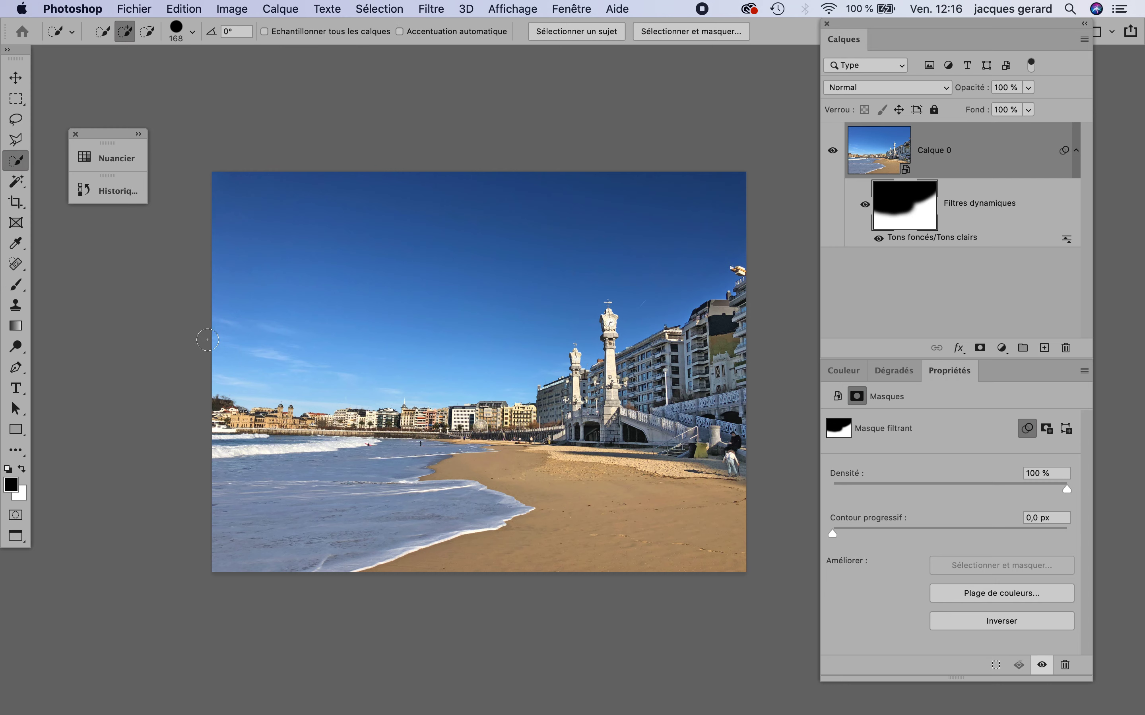
mouse_move(251, 445)
mouse_down()
mouse_move(414, 473)
mouse_move(316, 487)
mouse_move(368, 526)
mouse_move(466, 477)
mouse_move(480, 457)
mouse_move(504, 492)
mouse_move(497, 452)
mouse_move(455, 467)
mouse_move(481, 468)
mouse_up()
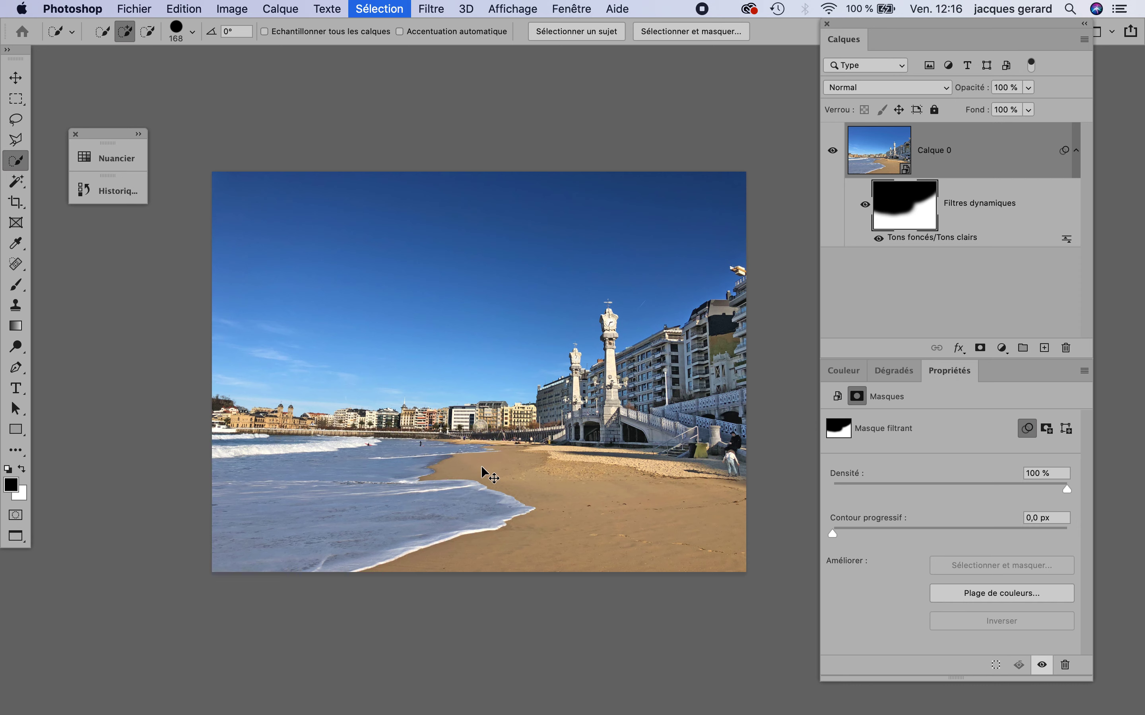
key(super+d)
Add a Niveaux adjustment layer above Calque 0 and set its RVB input levels to 16, 1,03 and 222
click(1002, 154)
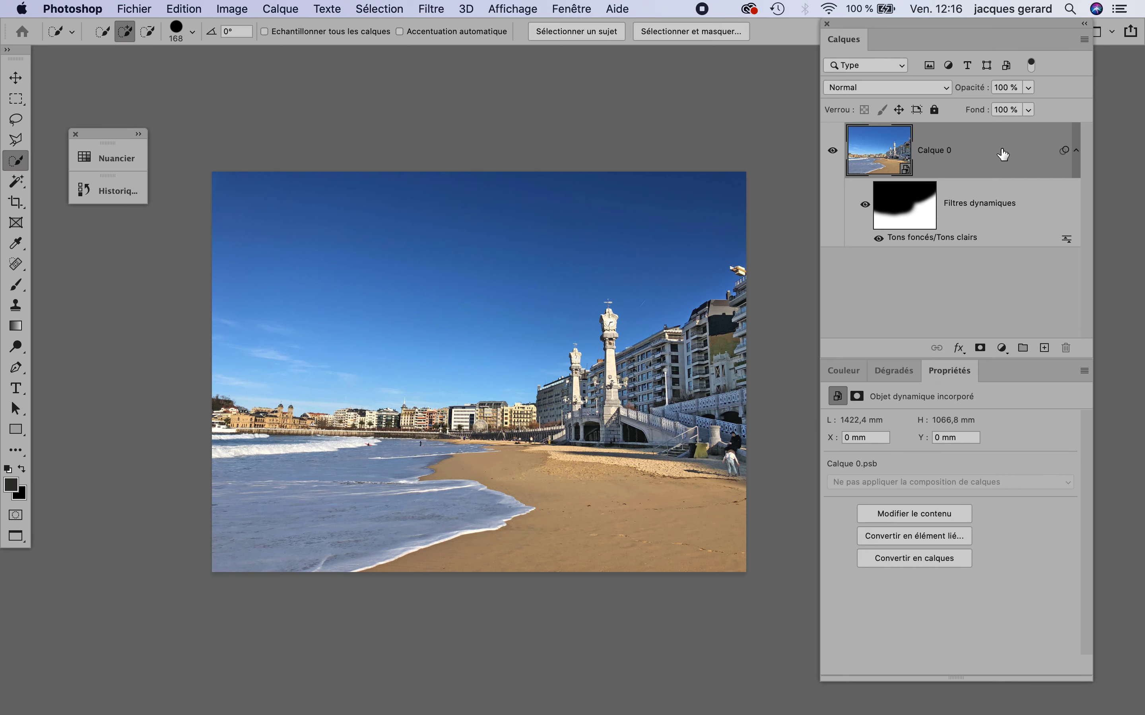
click(1001, 348)
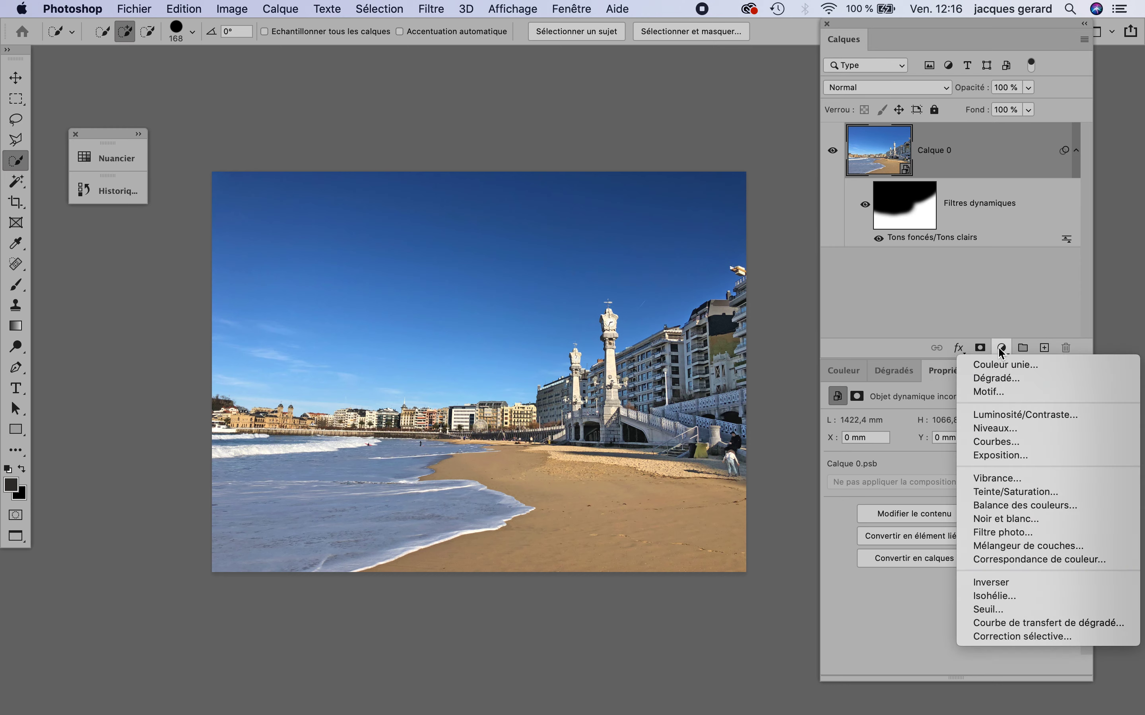
click(1020, 432)
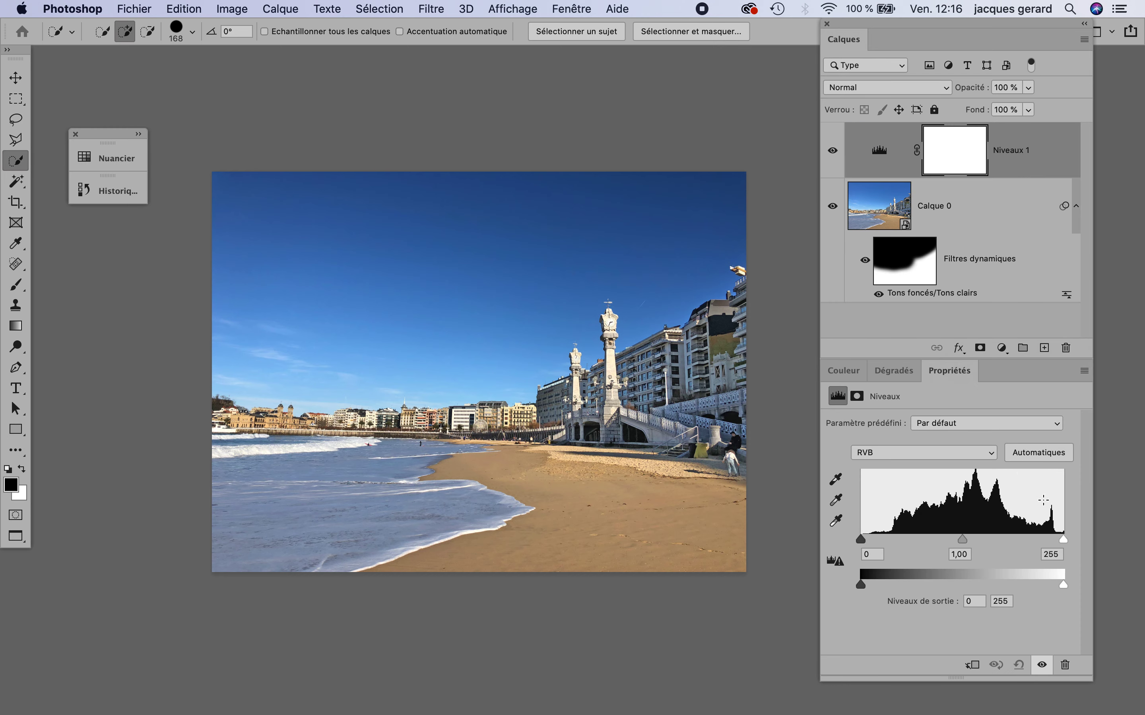
drag(1063, 541, 1035, 541)
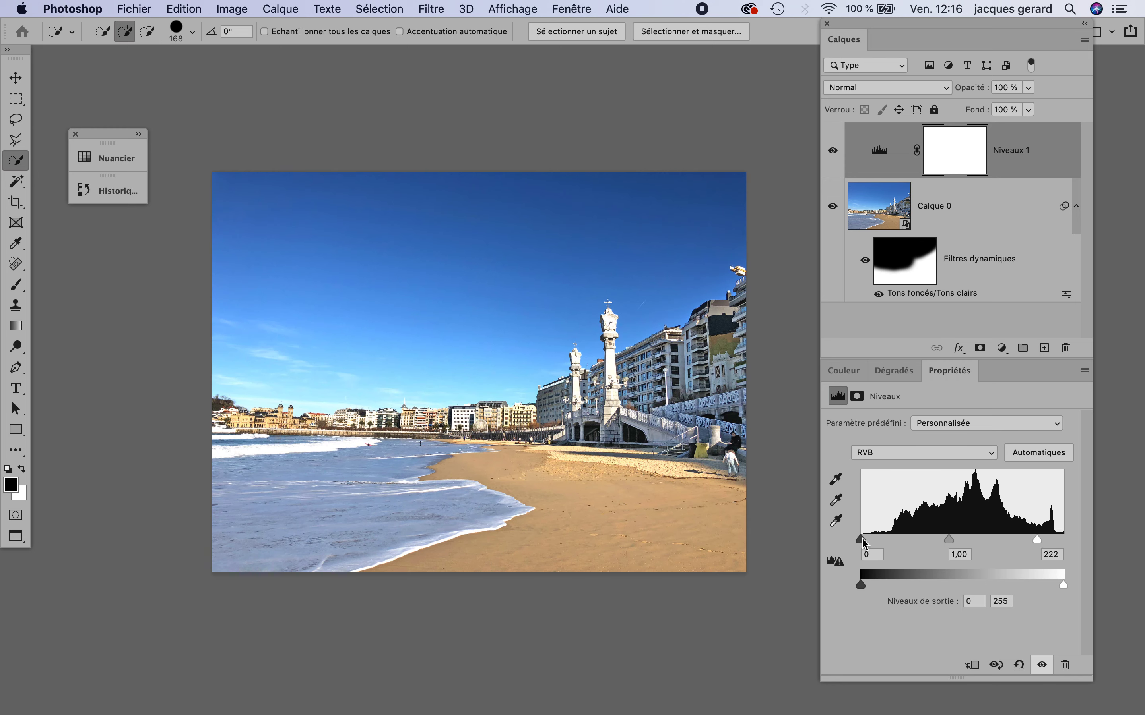
drag(880, 542, 874, 542)
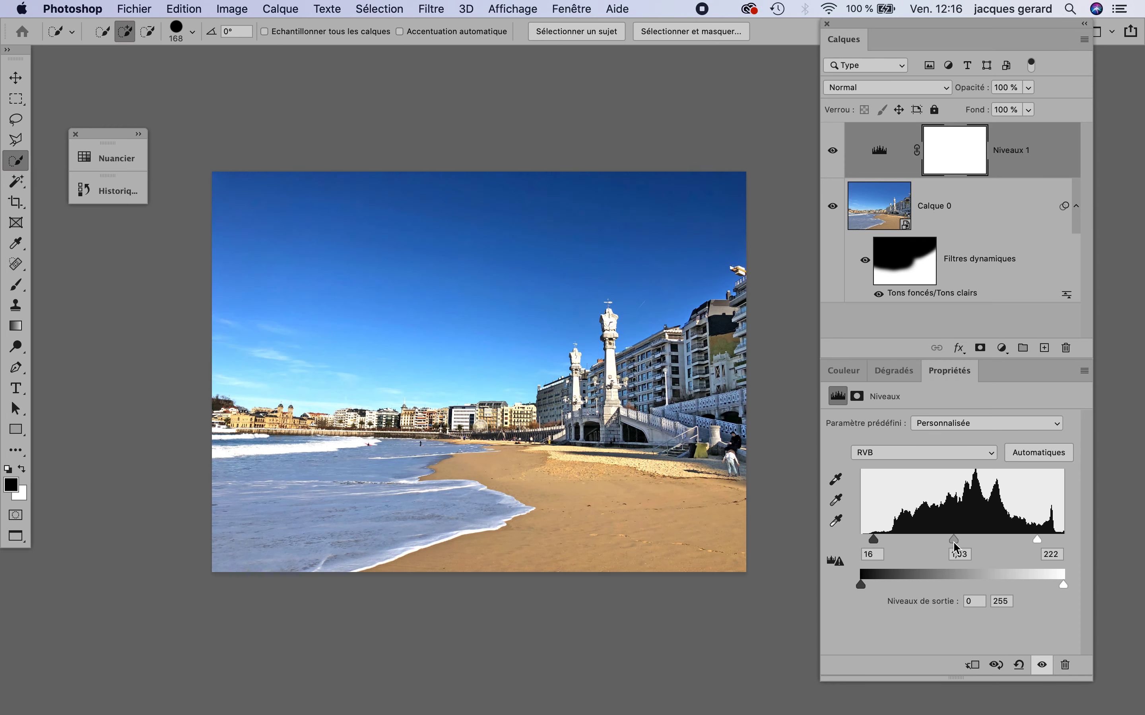
Invert the Niveaux 1 mask to black and paint the sea area white with a soft brush of about 572 px
click(964, 157)
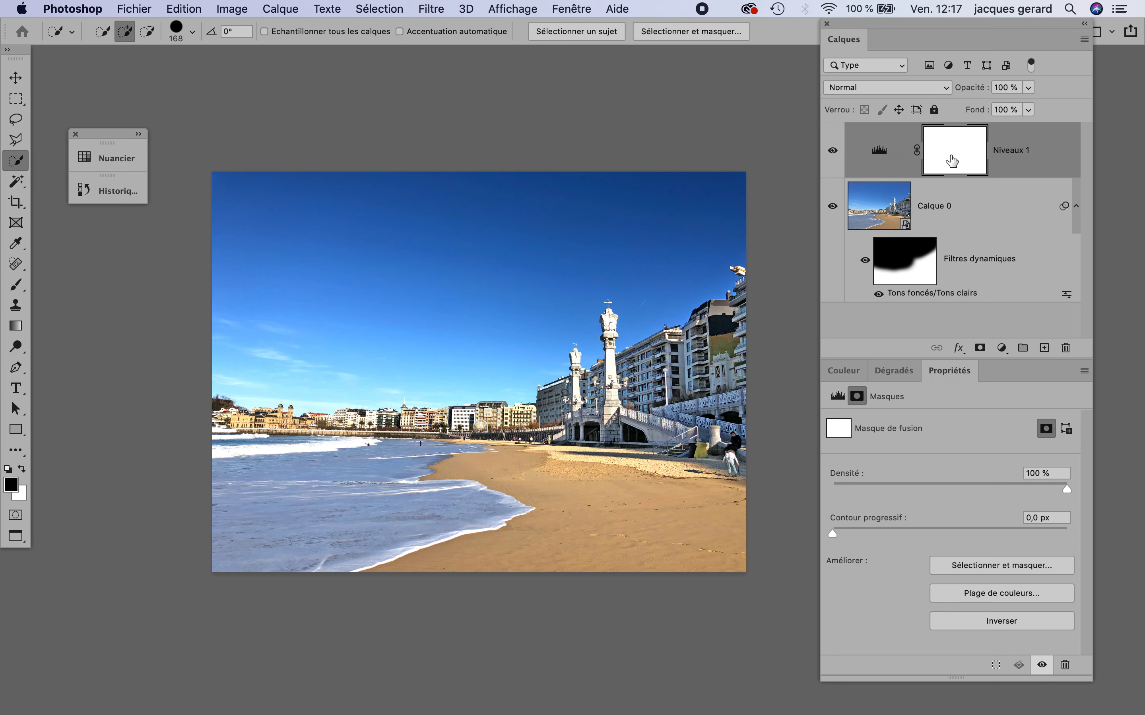
key(super+i)
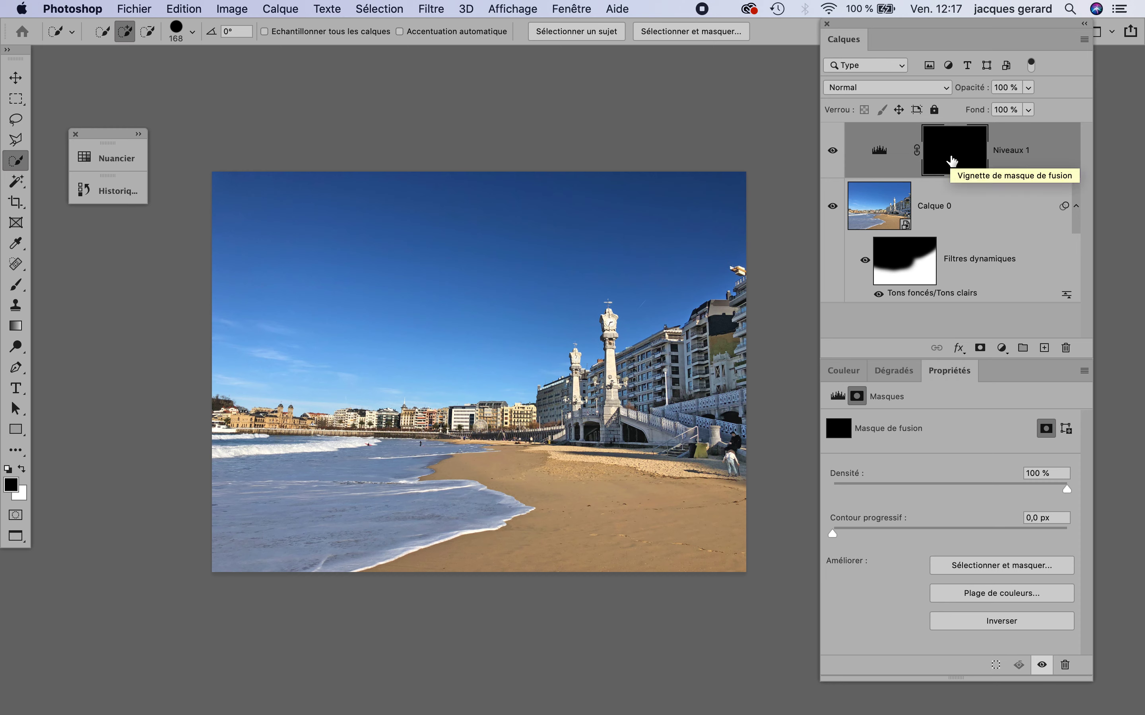
click(16, 285)
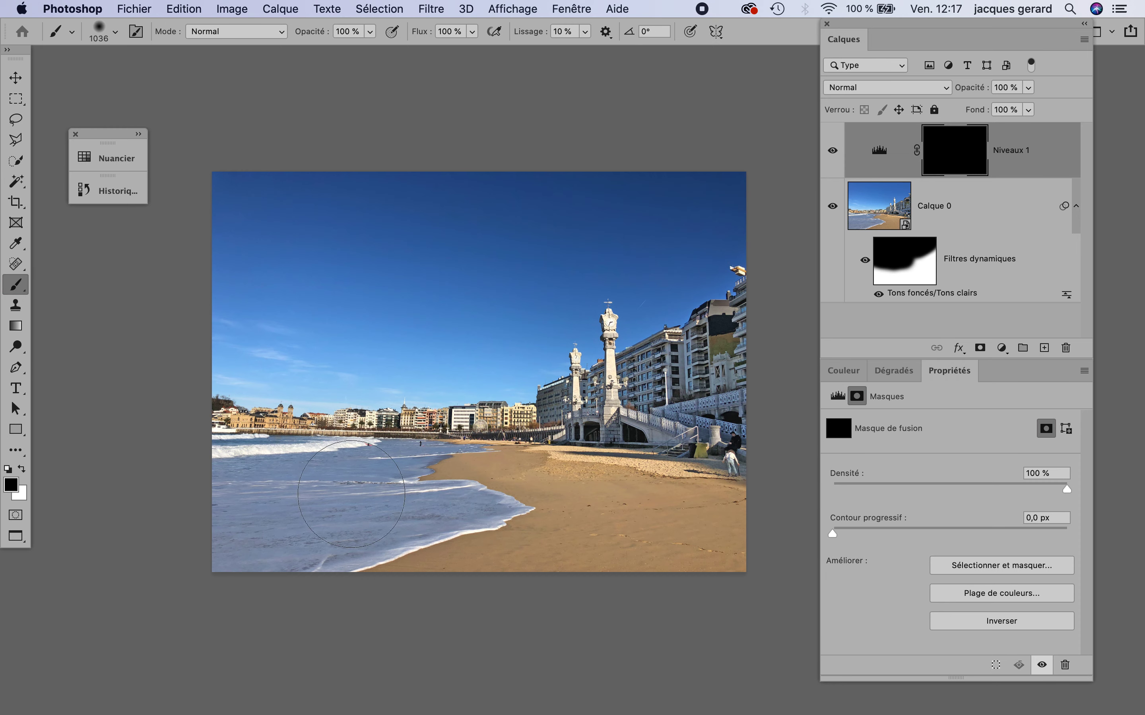
mouse_move(351, 495)
mouse_down()
mouse_move(276, 498)
mouse_move(356, 505)
mouse_up()
mouse_move(345, 140)
mouse_down()
mouse_move(353, 685)
mouse_move(355, 307)
mouse_move(286, 320)
mouse_up()
key(x)
mouse_move(240, 461)
mouse_down()
mouse_move(448, 461)
mouse_move(463, 472)
mouse_move(427, 485)
mouse_move(418, 510)
mouse_move(483, 508)
mouse_move(346, 549)
mouse_move(247, 555)
mouse_move(314, 516)
mouse_up()
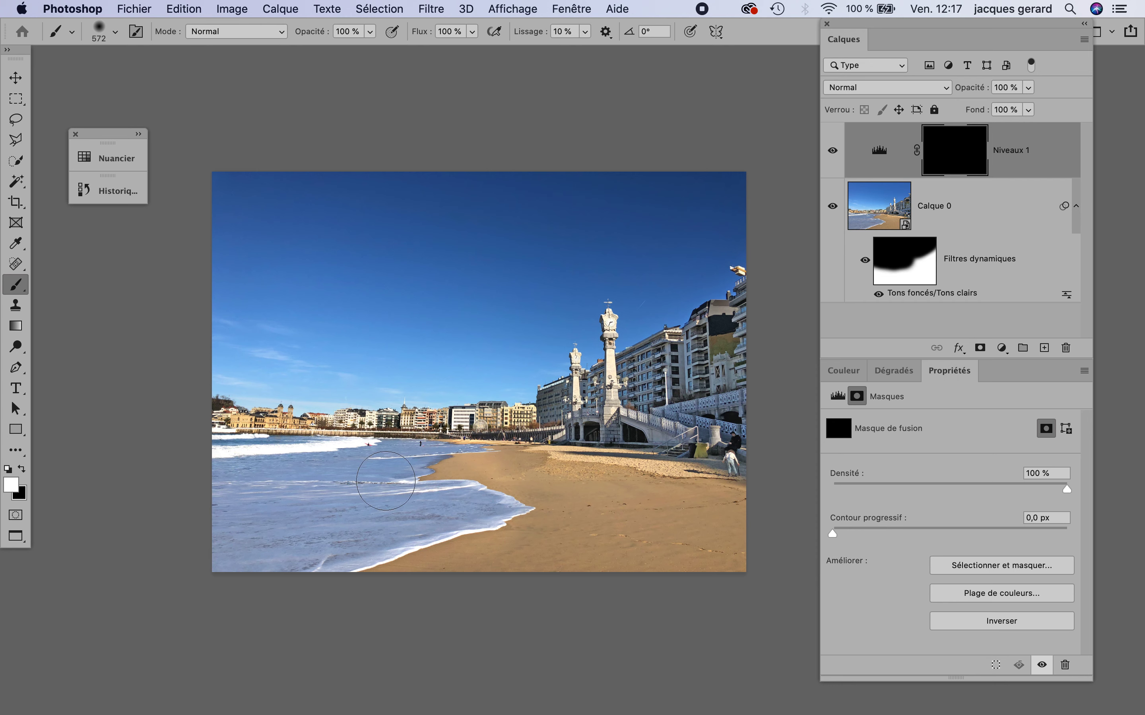
Trim the mask along the sand with black at about 308 px, and paint the buildings white at about 455 px
key(x)
mouse_move(501, 475)
mouse_down()
mouse_move(463, 477)
mouse_move(518, 469)
mouse_move(516, 459)
mouse_up()
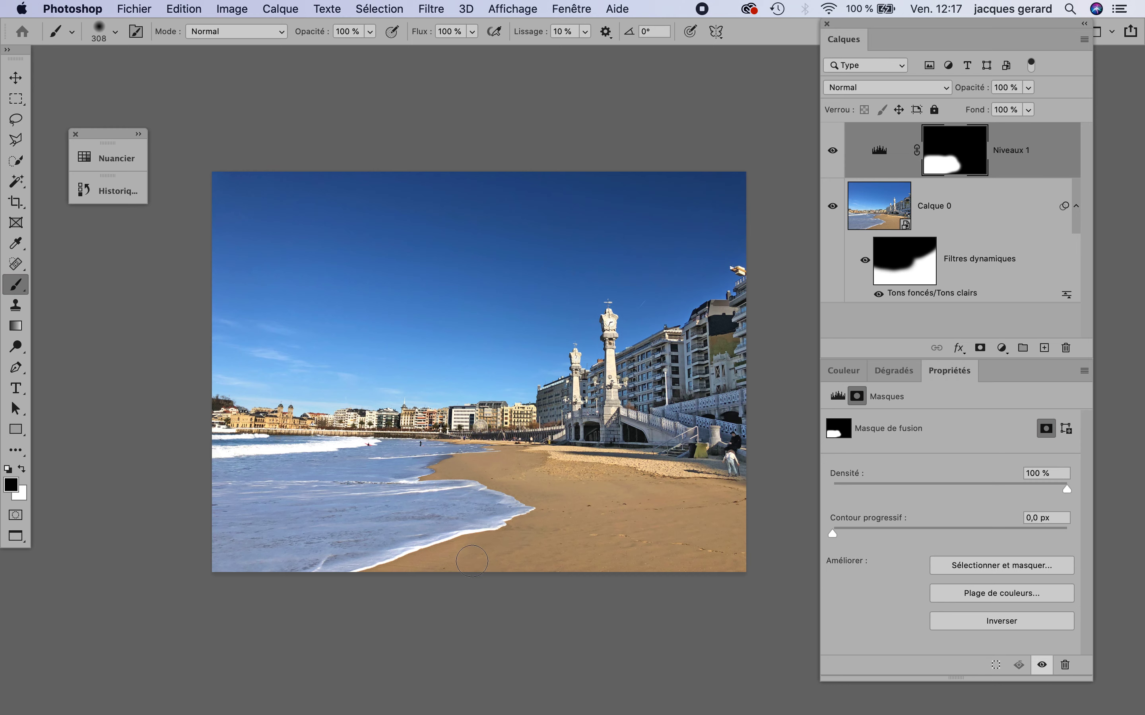
key(x)
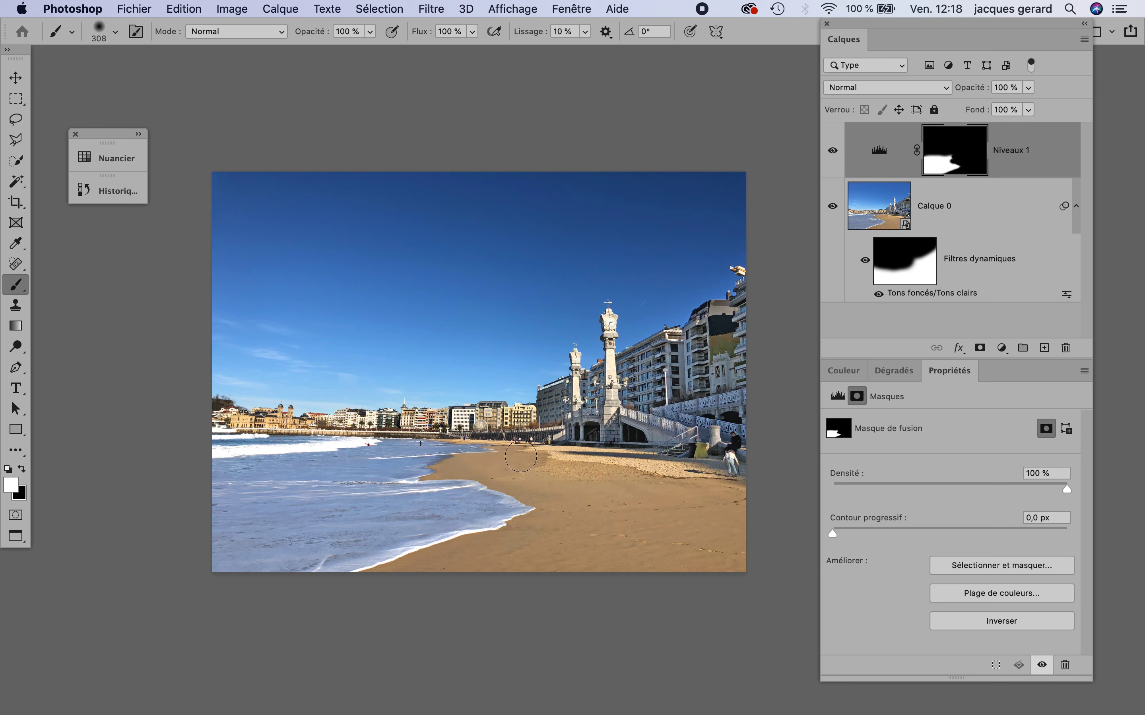
drag(582, 404, 604, 405)
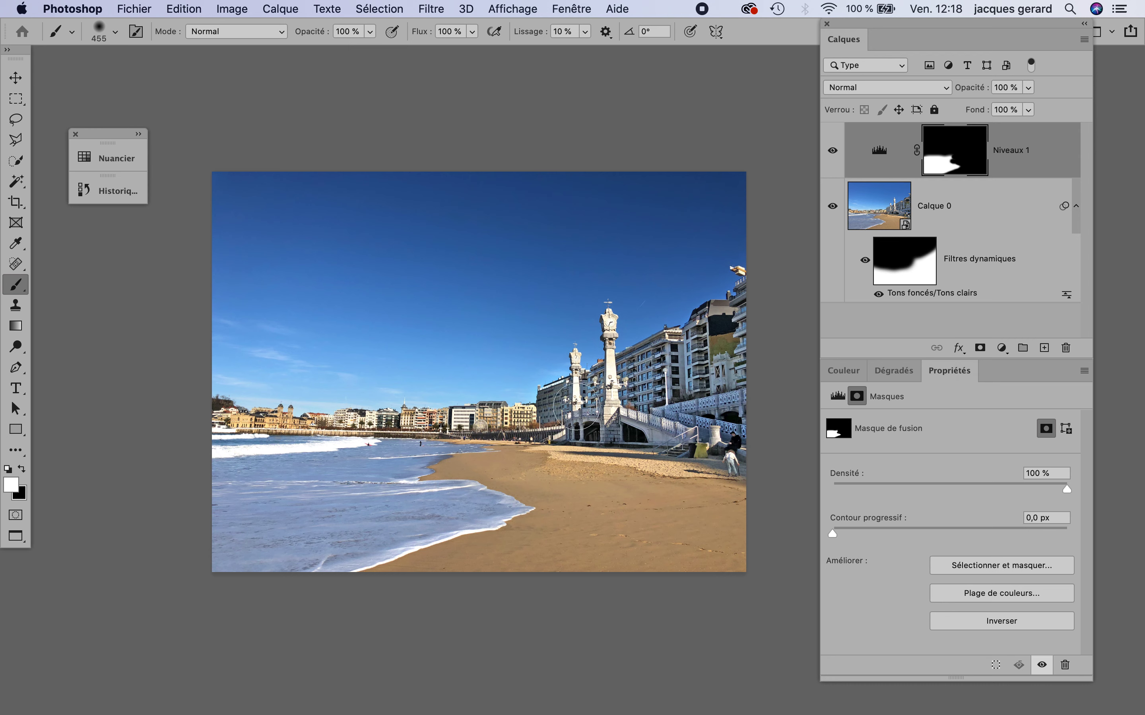
mouse_move(558, 407)
mouse_down()
mouse_move(733, 452)
mouse_move(786, 411)
mouse_up()
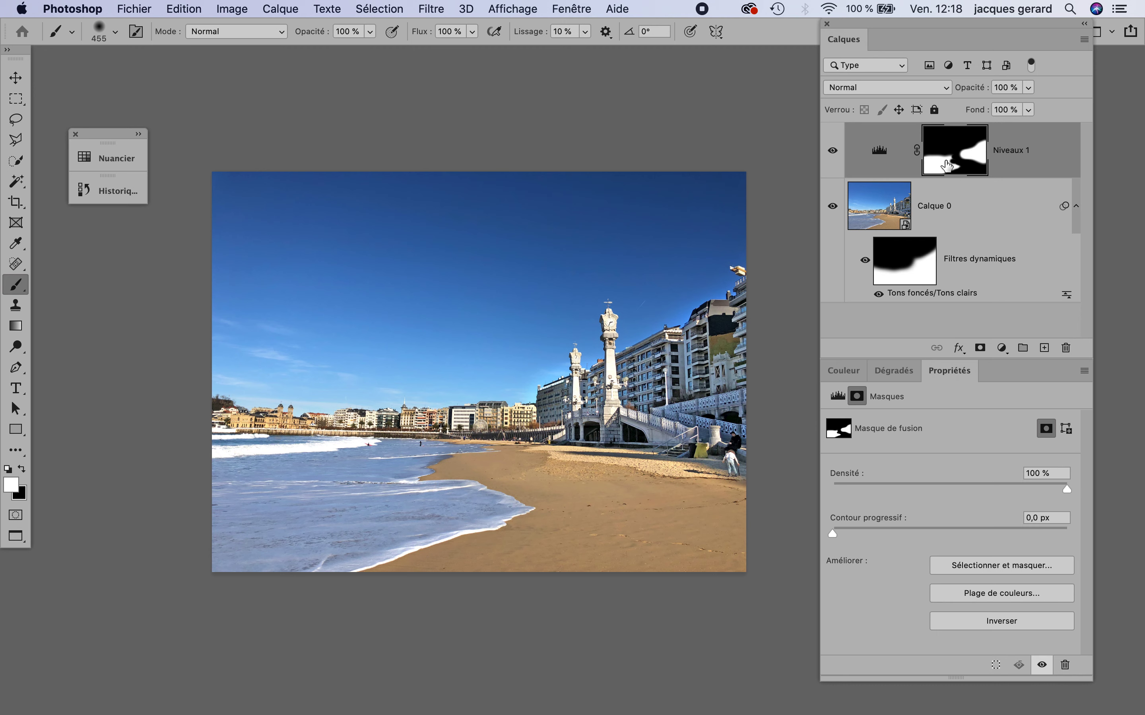
Set the white input level of the Niveaux 1 adjustment to 223
click(883, 153)
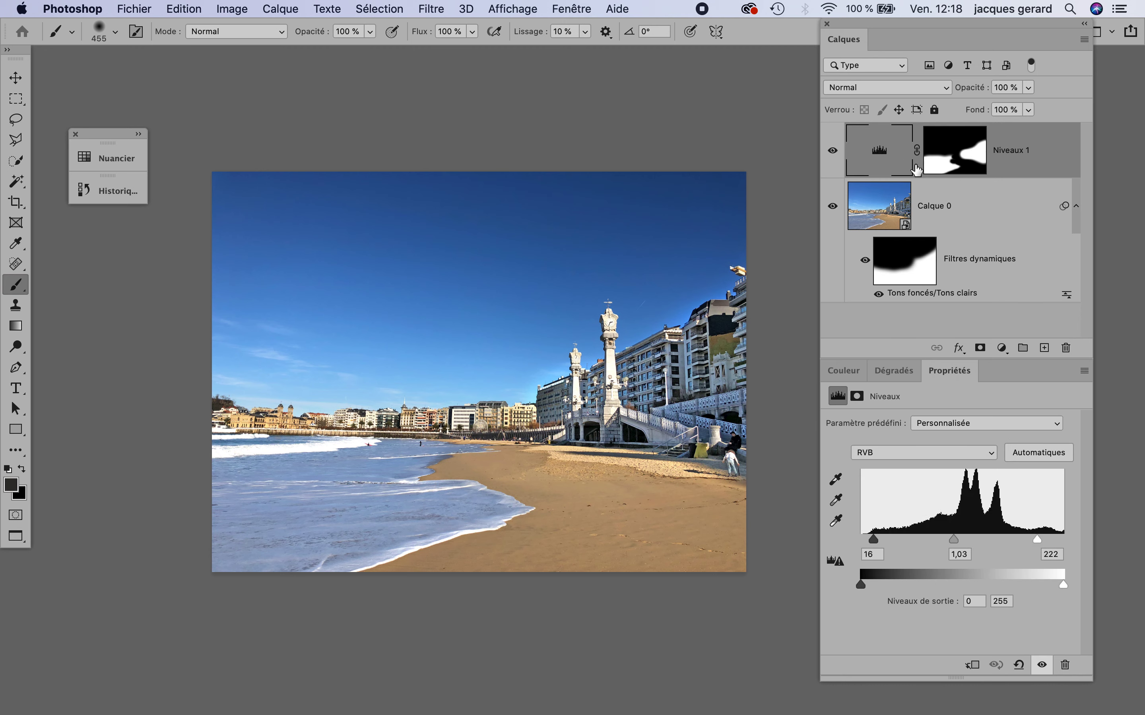
click(943, 169)
click(883, 157)
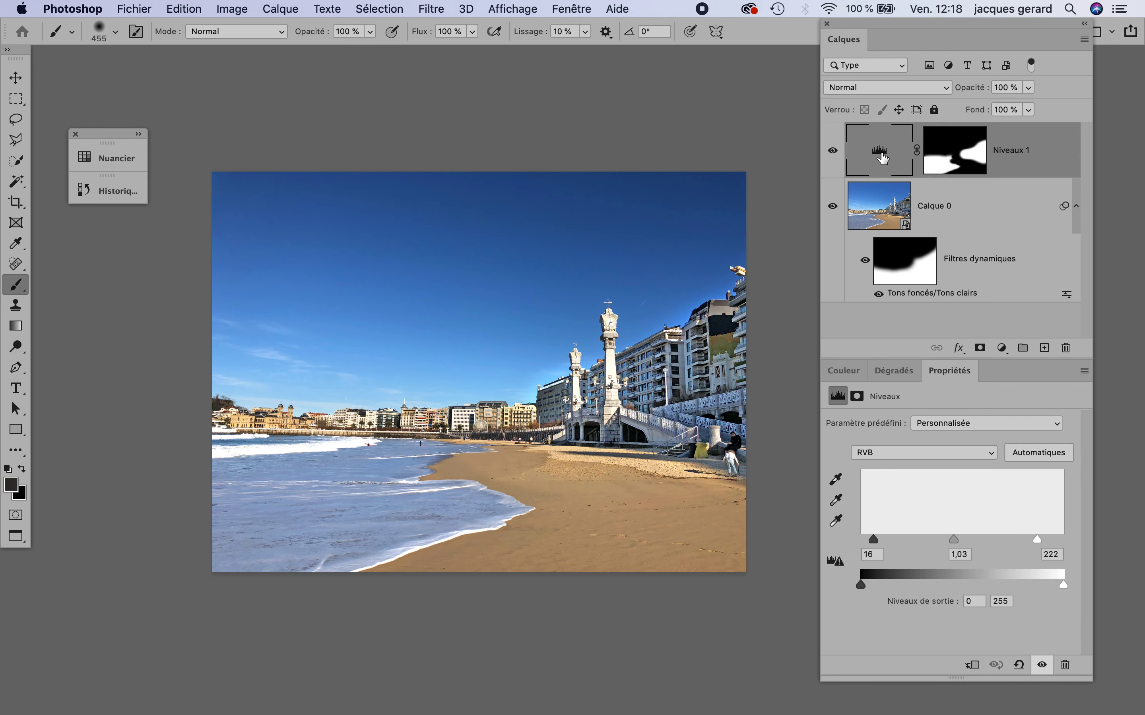
mouse_move(1036, 538)
mouse_down()
mouse_move(1016, 538)
mouse_move(1035, 539)
mouse_up()
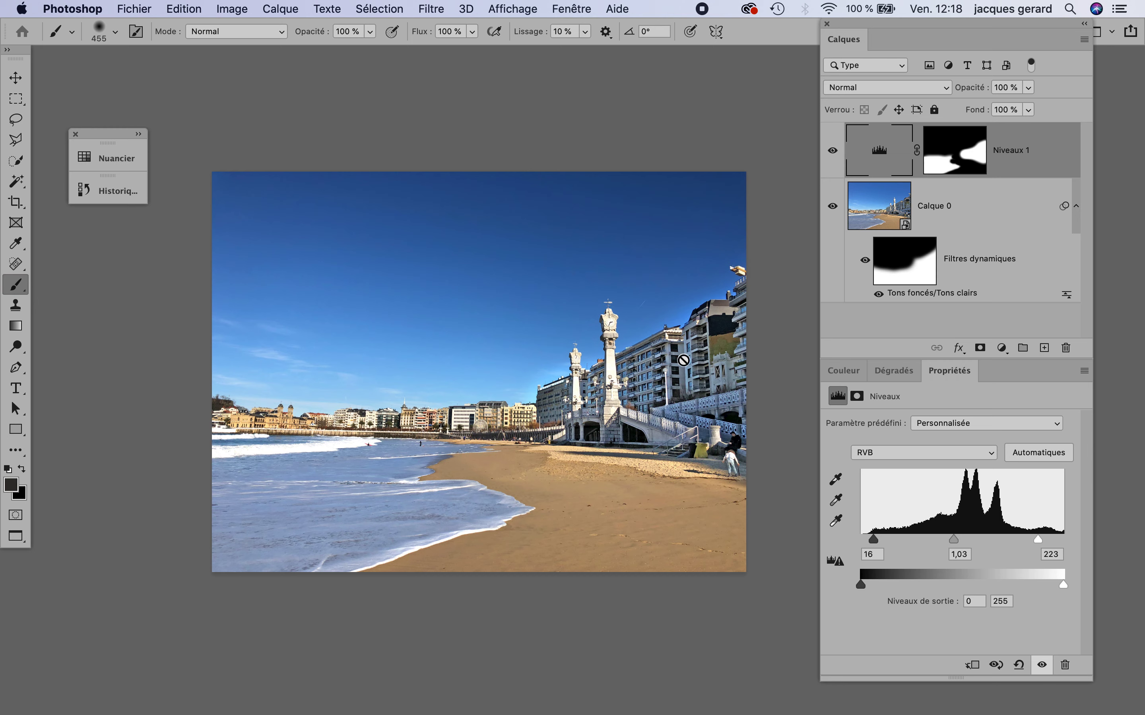
Paint the Niveaux 1 mask over the tall buildings with a mid-grey from the Niveaux de gris swatches to soften the correction there
click(948, 165)
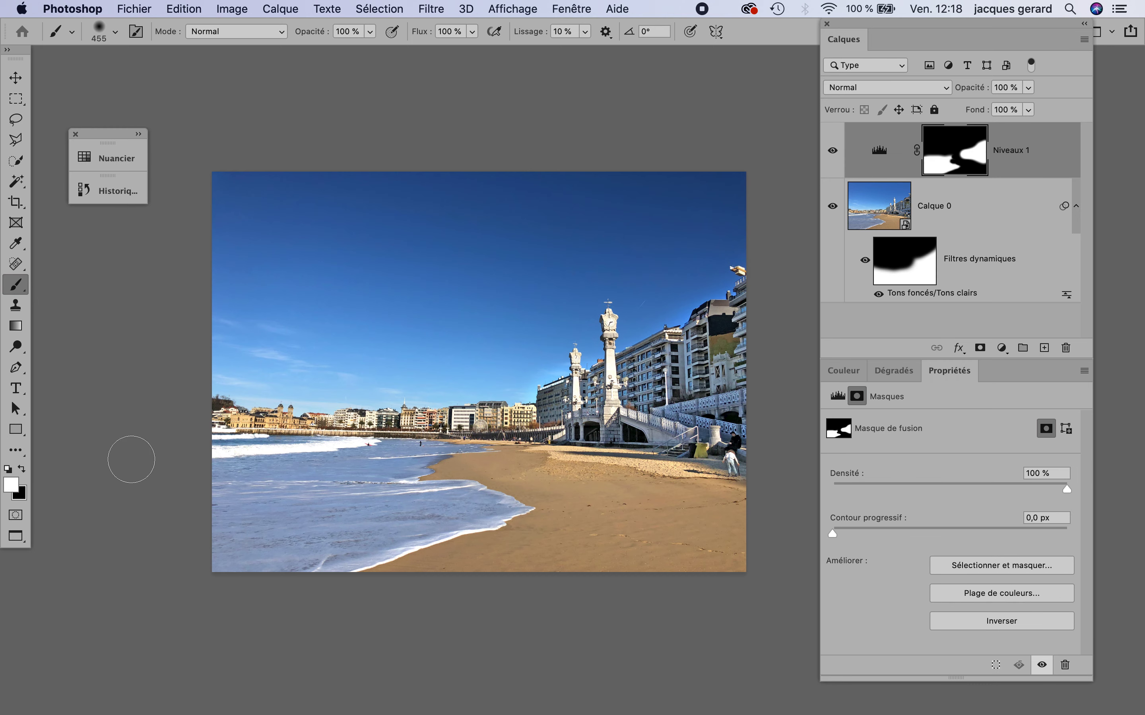
click(114, 158)
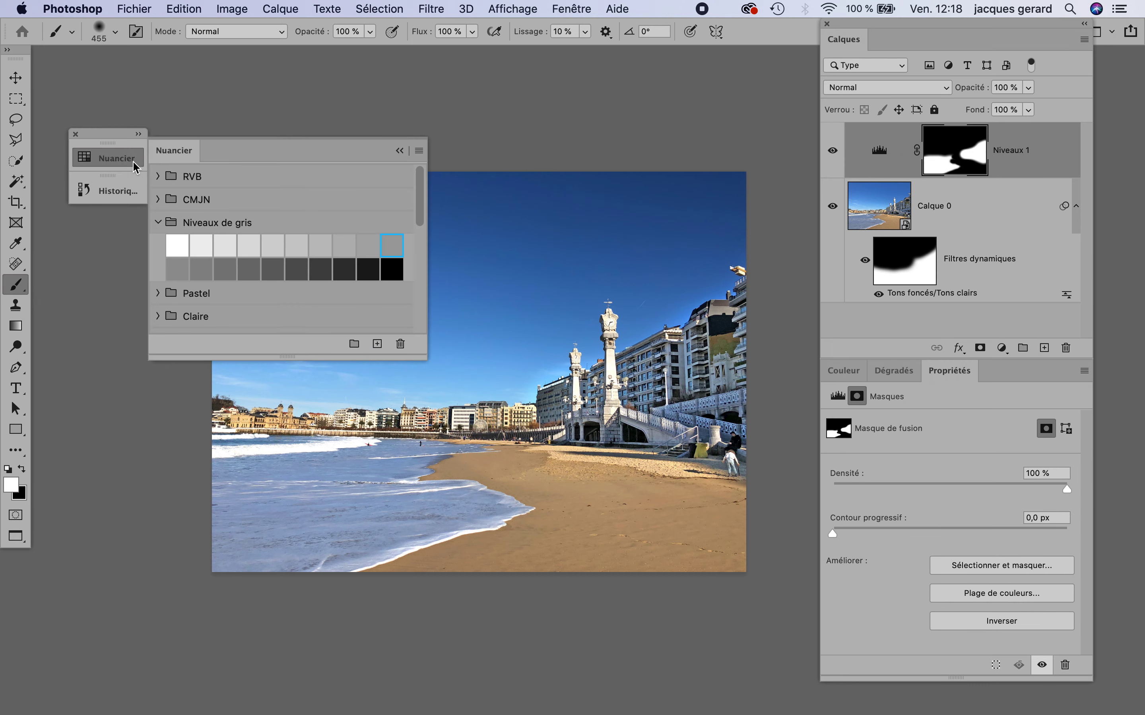
click(390, 248)
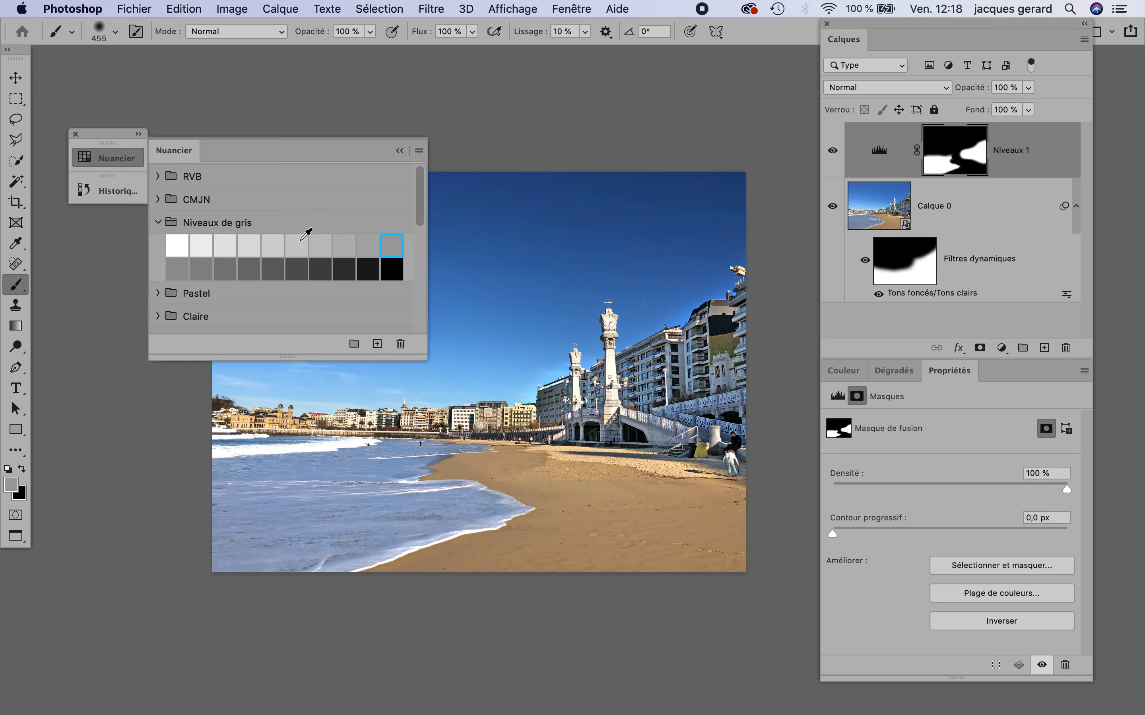
click(92, 163)
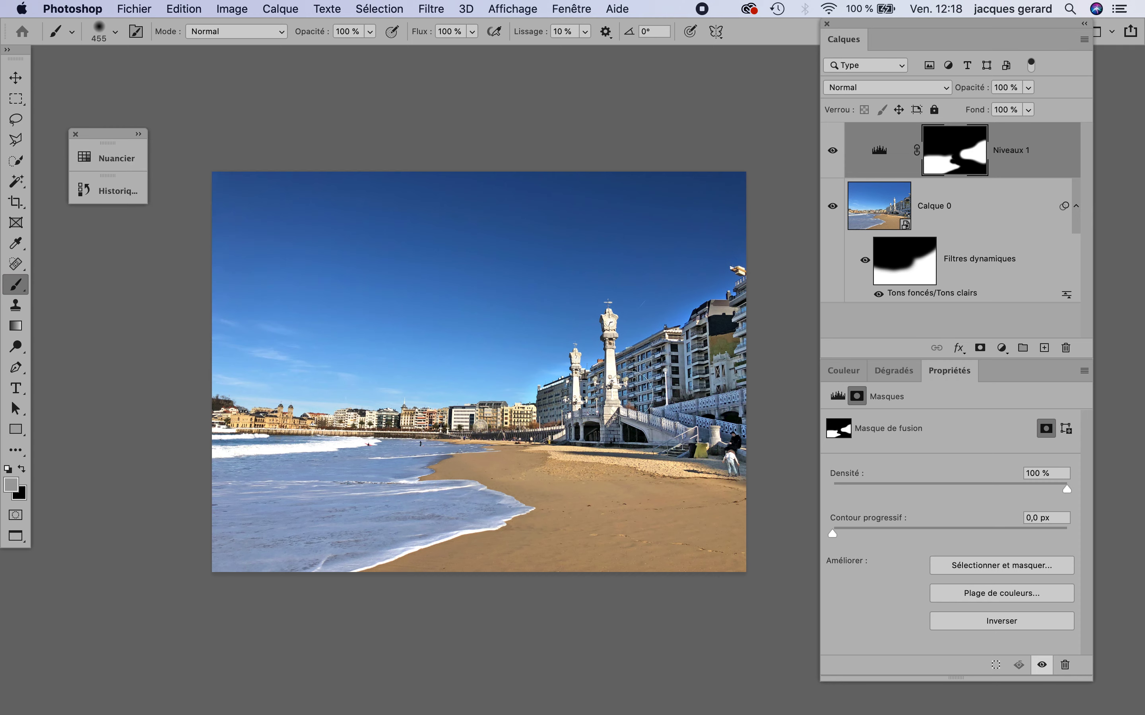
mouse_move(705, 369)
mouse_down()
mouse_move(731, 359)
mouse_move(688, 427)
mouse_move(671, 418)
mouse_move(729, 369)
mouse_move(742, 329)
mouse_up()
Save a history snapshot of the current retouching state and compare it with the original SanSebastien.psd state
click(122, 198)
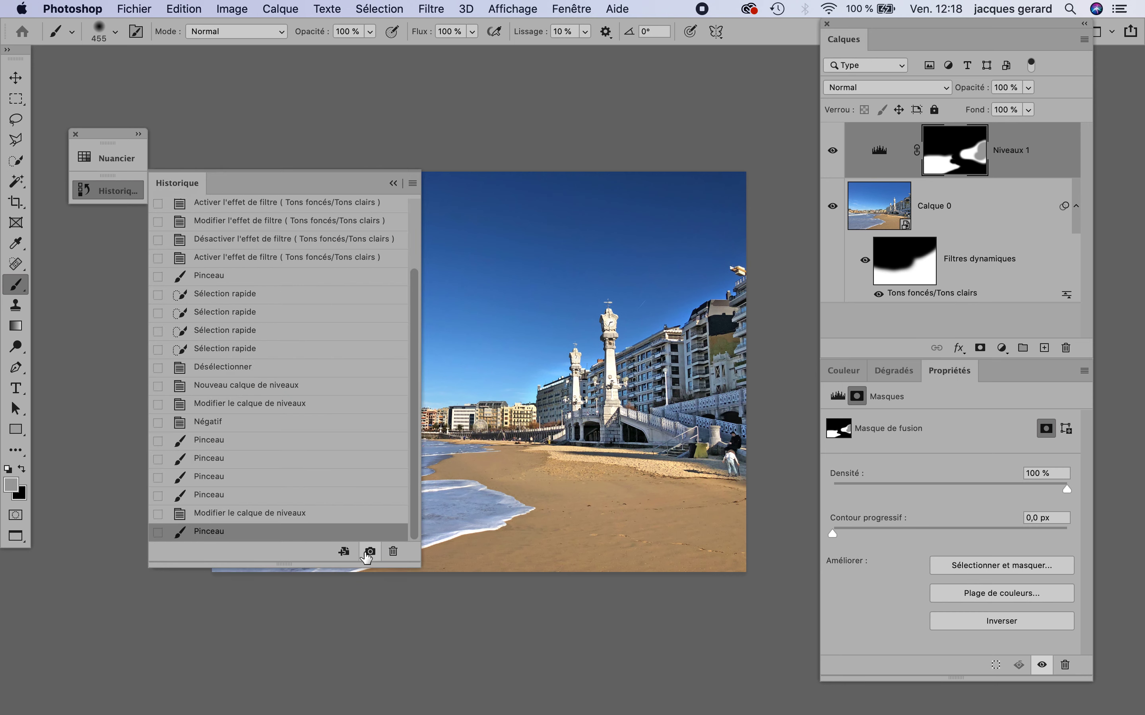
click(371, 559)
drag(414, 460, 414, 379)
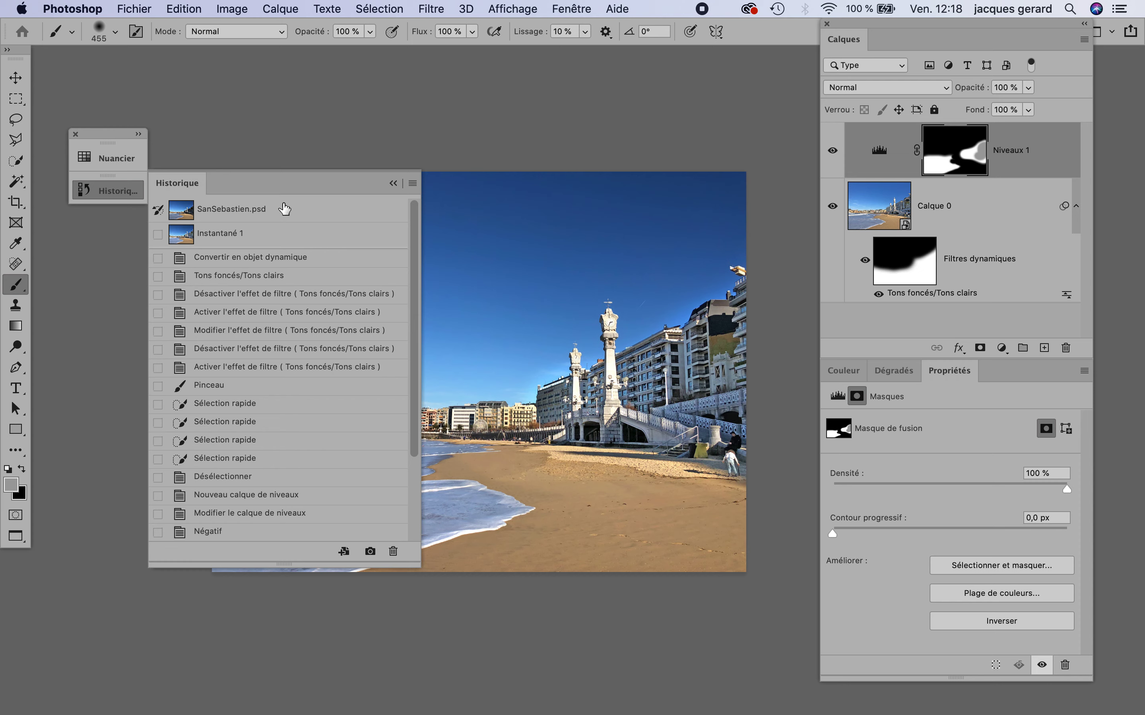
click(279, 216)
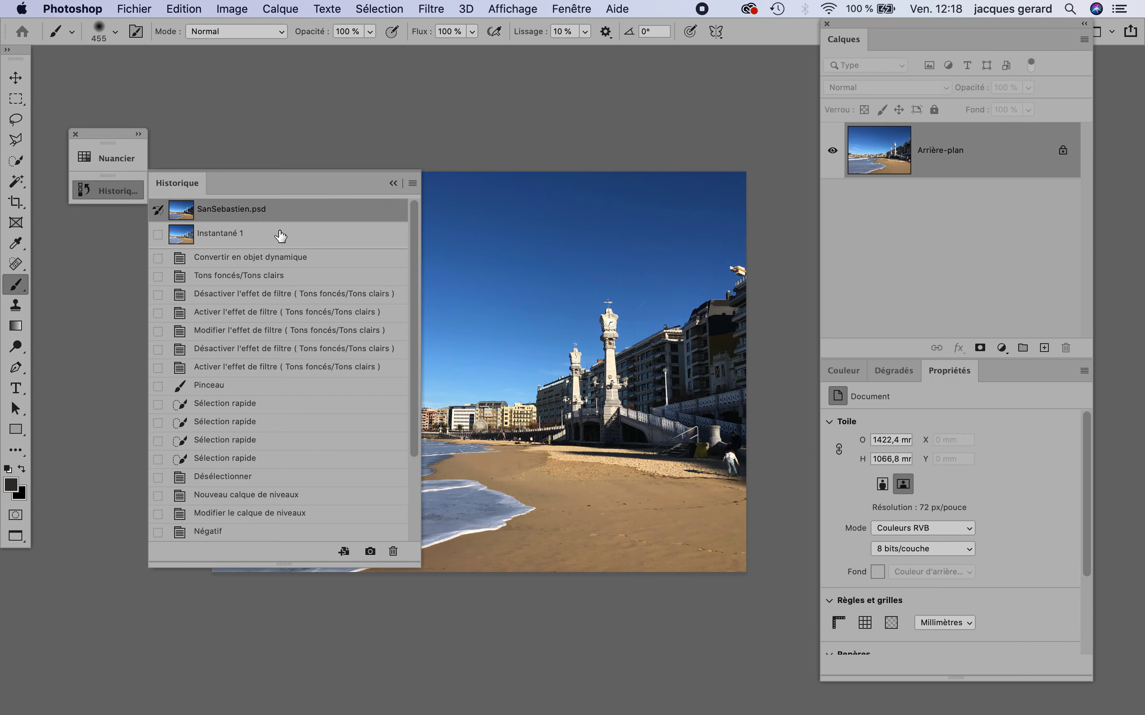
click(281, 238)
click(281, 214)
click(281, 239)
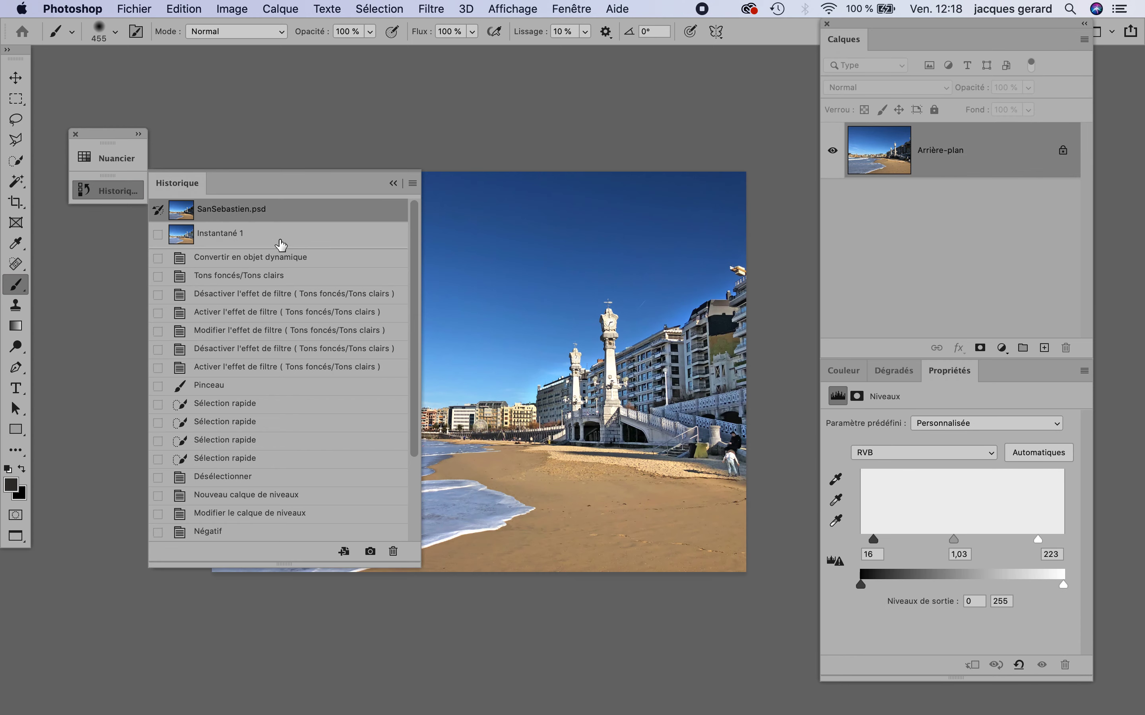
Move the floating Nuancier and Historique group farther away from the photo, leaving both collapsed
click(120, 161)
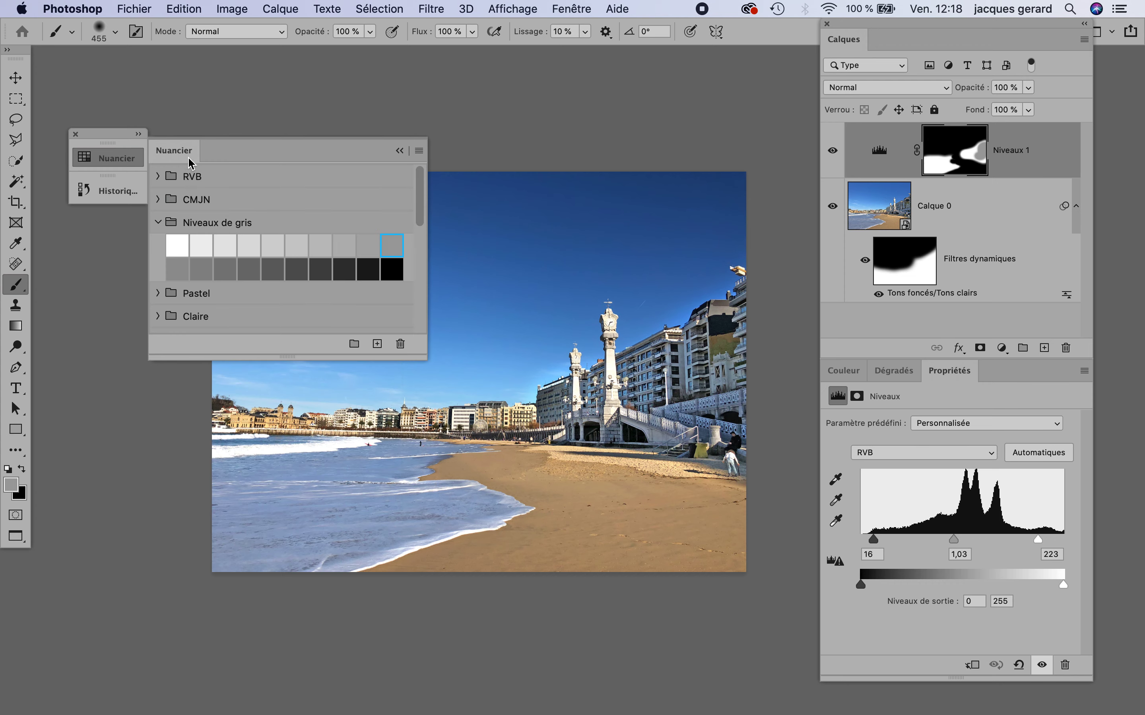
click(116, 160)
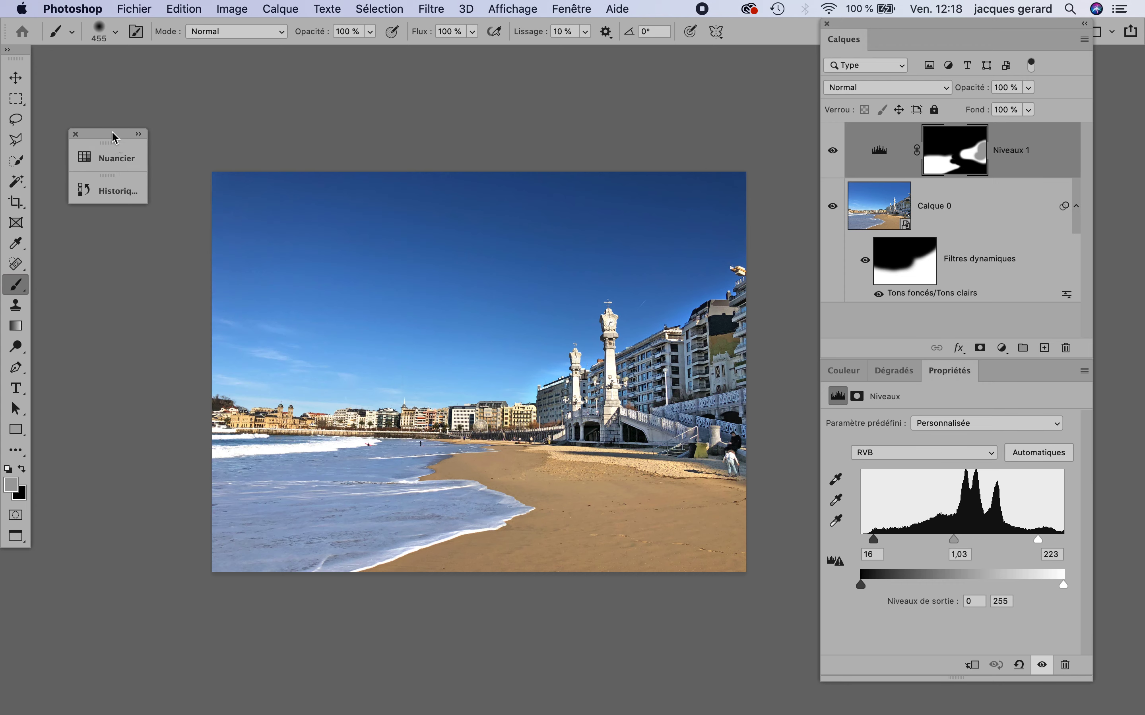
drag(115, 137, 102, 68)
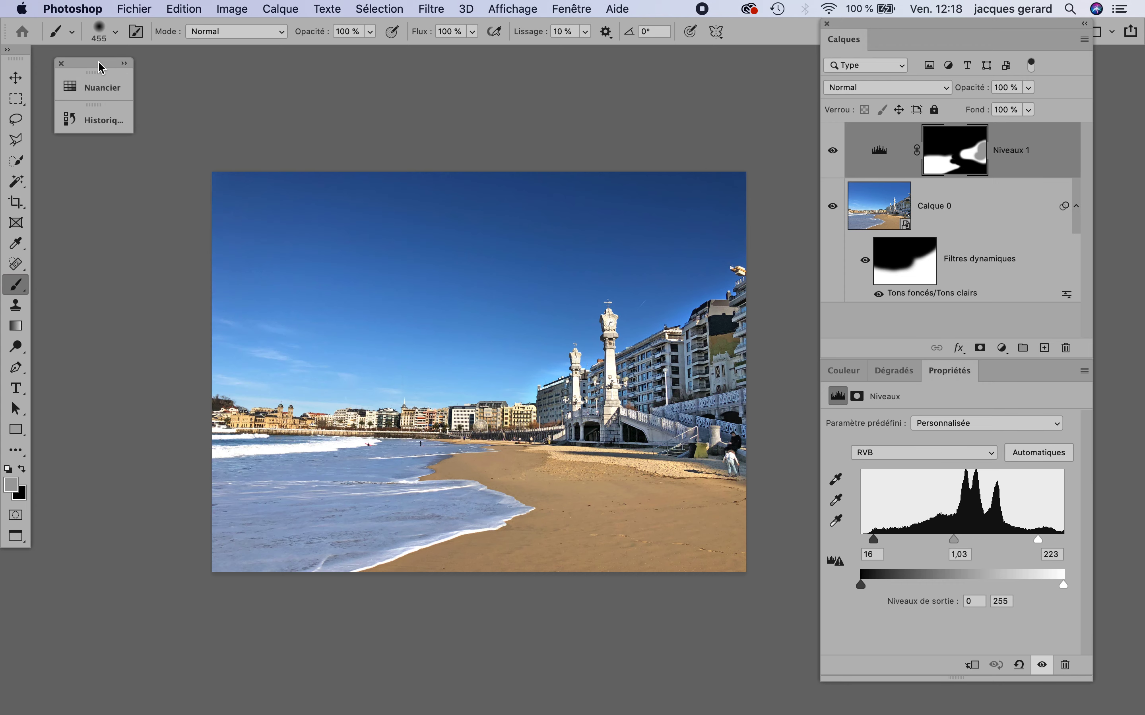